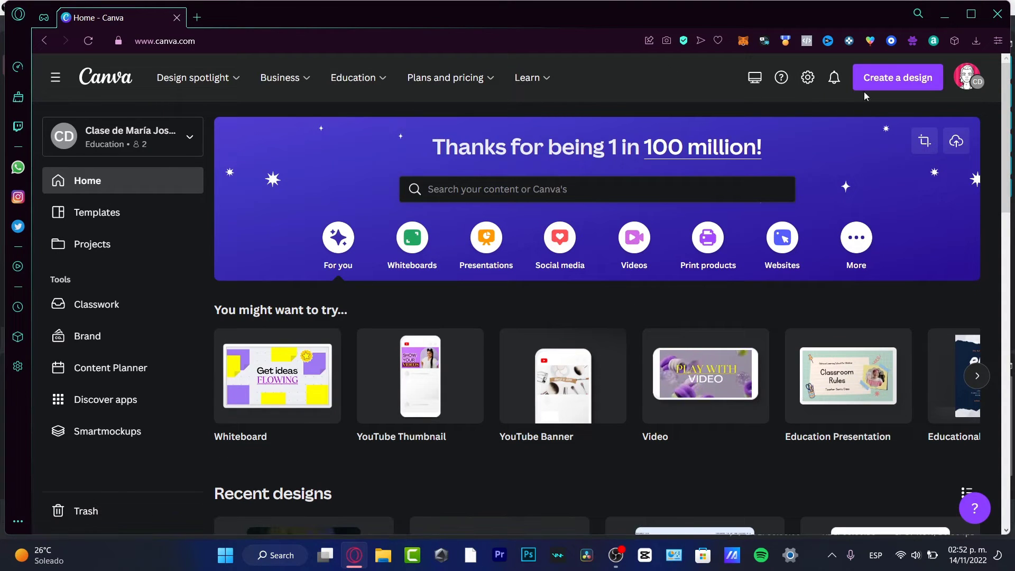
Open a private browsing window and load the Canva website
click(967, 77)
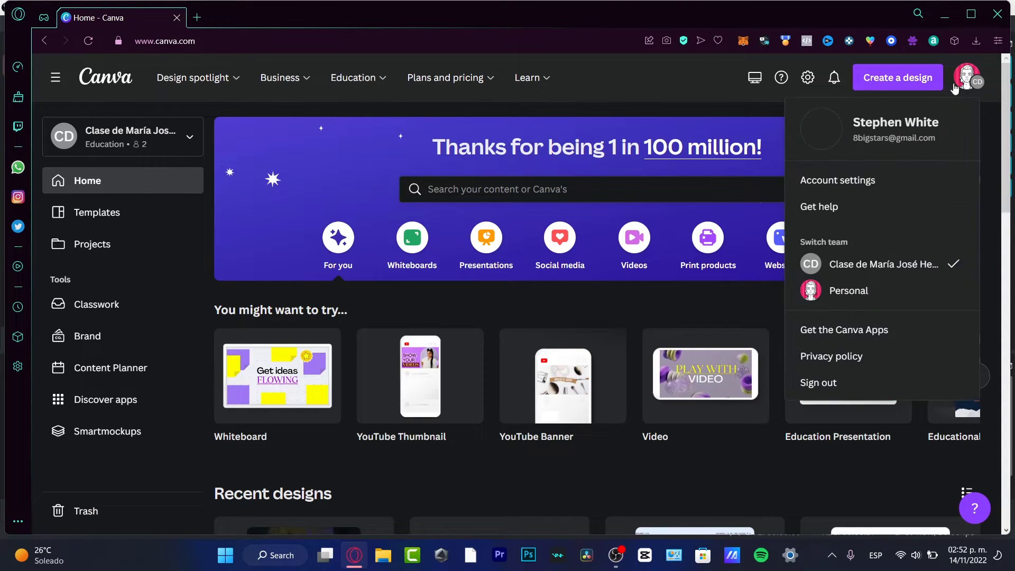
right_click(354, 555)
click(325, 452)
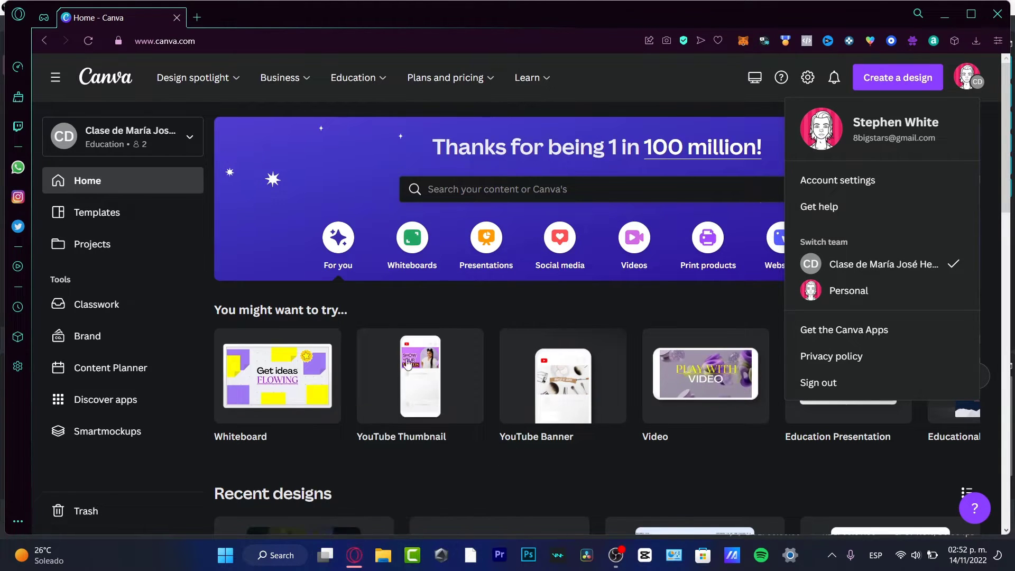
text(canva.co)
key(Return)
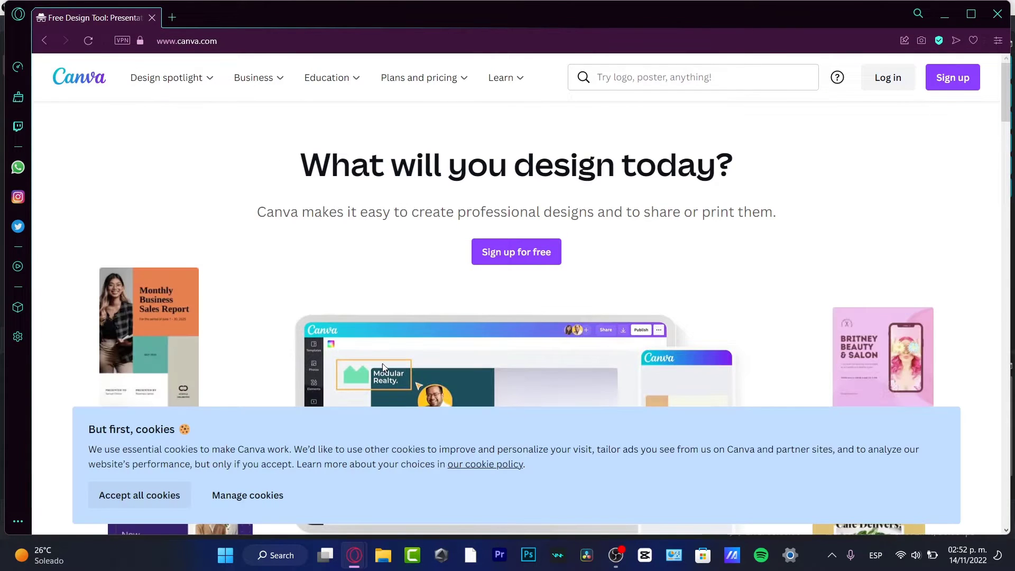
Accept Canva's cookies and try Google sign-in, then close the popup and logged-out tab
click(139, 496)
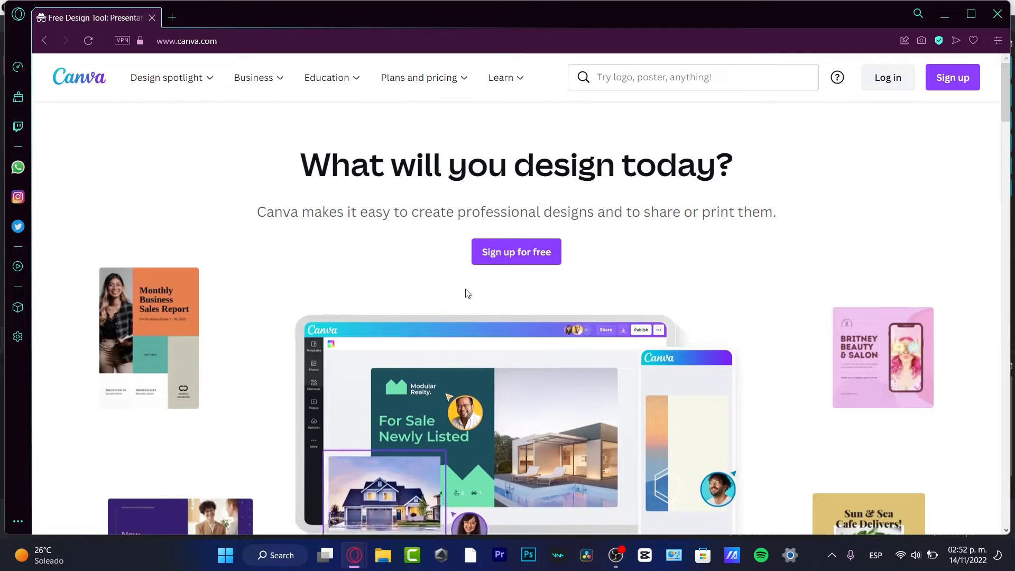
click(492, 259)
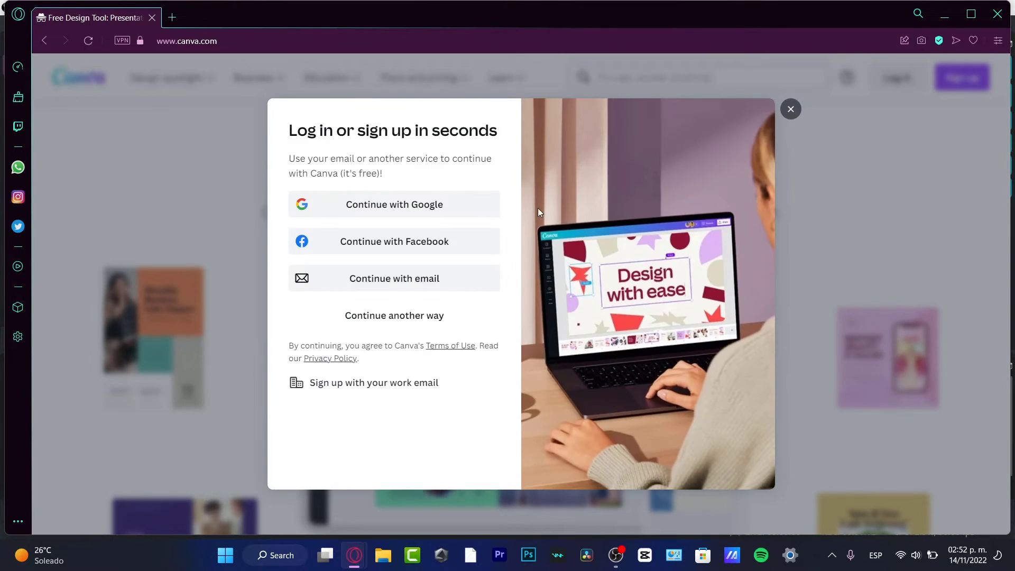
click(453, 317)
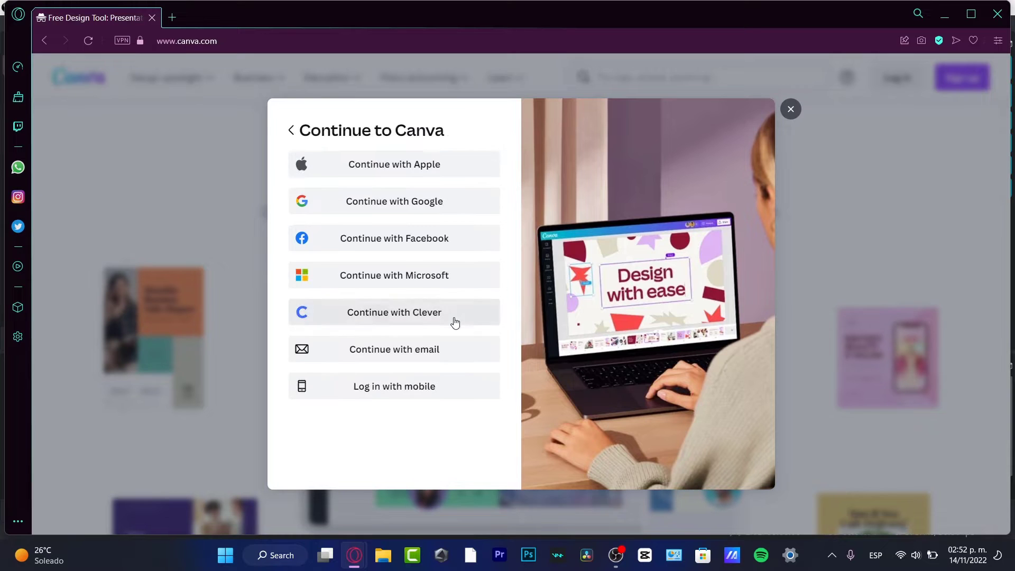
click(445, 203)
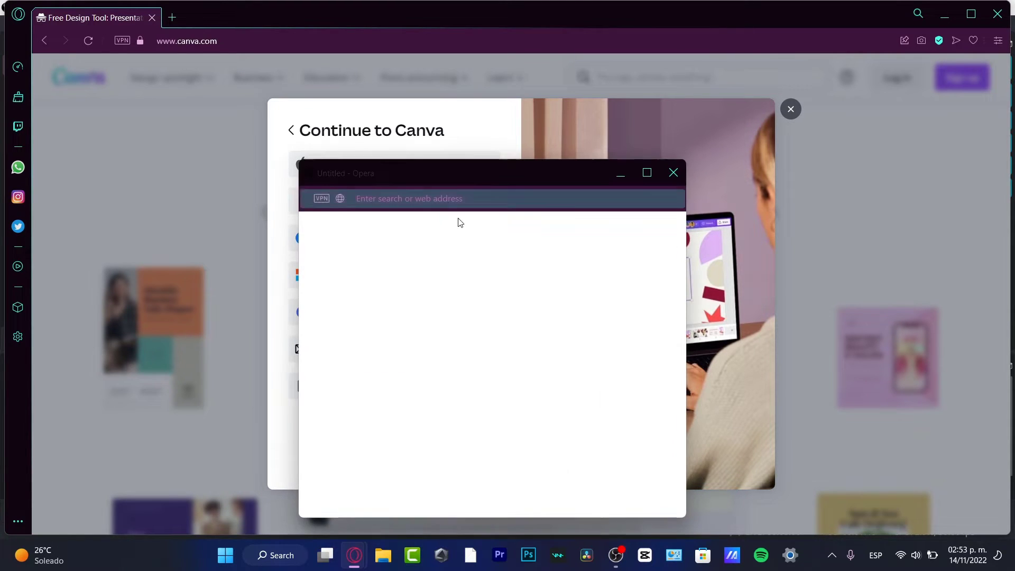
click(674, 172)
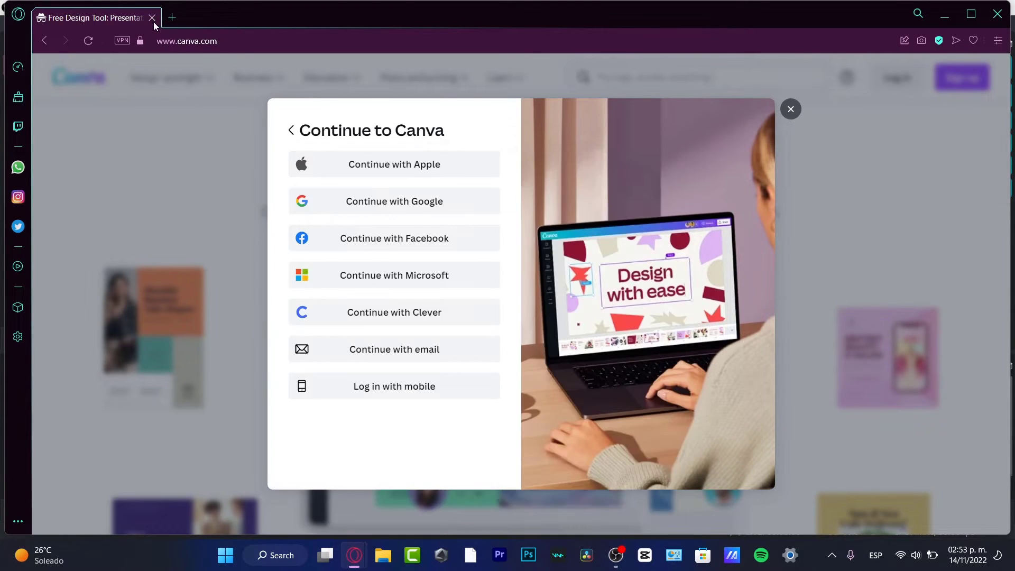
click(154, 21)
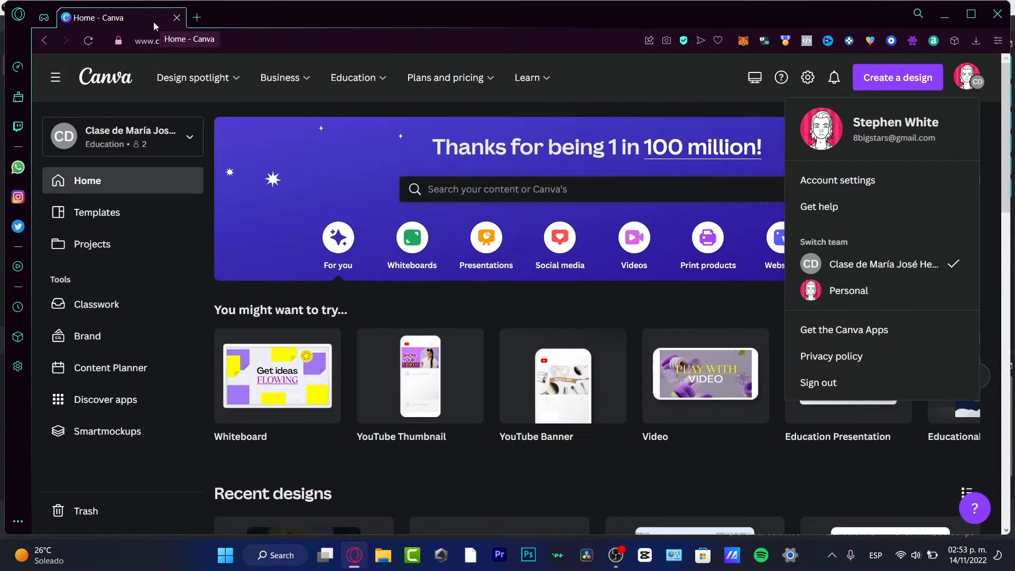
Close the account menu, browse Marketing > Business Card templates, then return to All templates
click(490, 137)
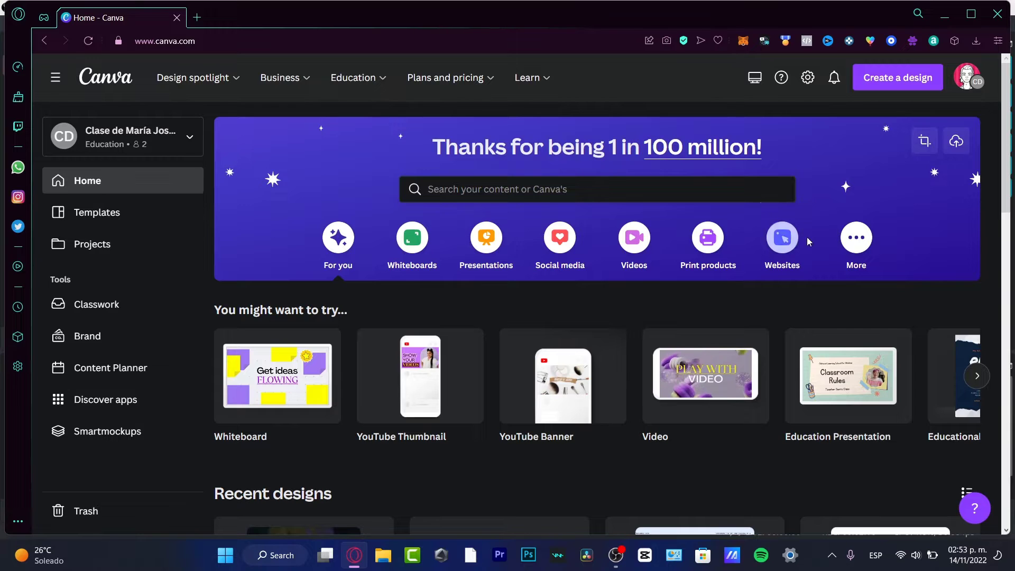
click(123, 225)
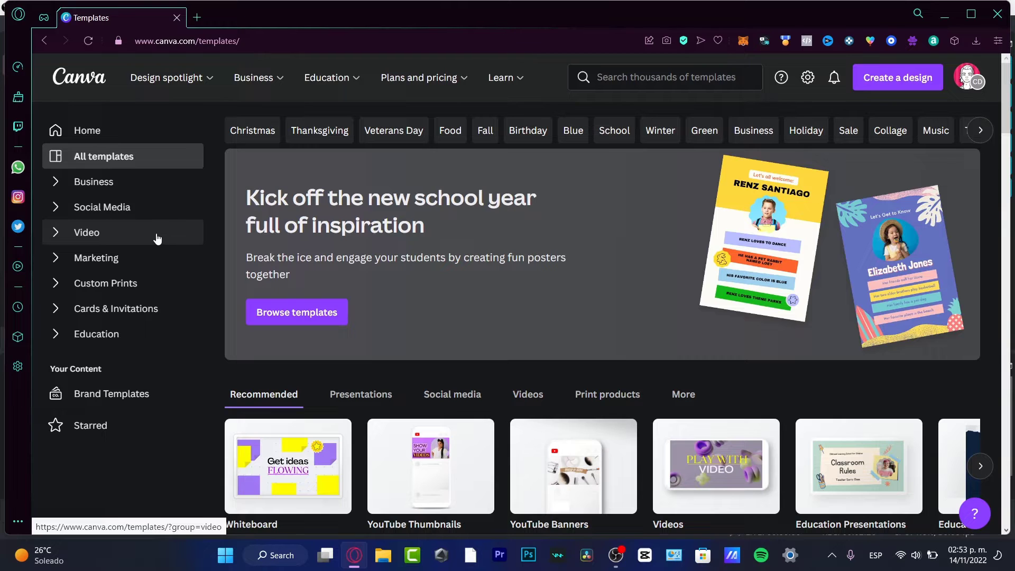
click(117, 266)
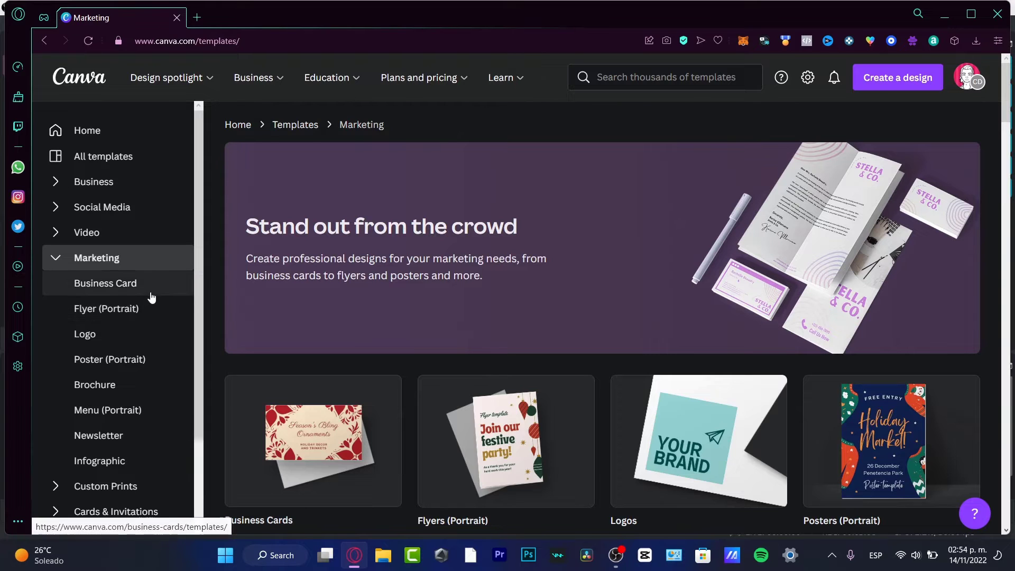
click(150, 290)
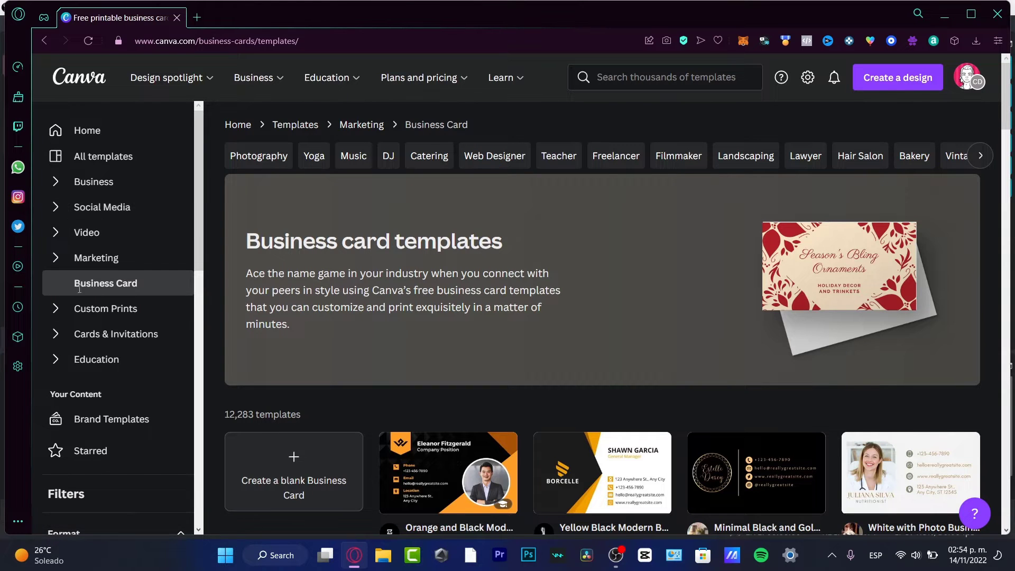
click(70, 158)
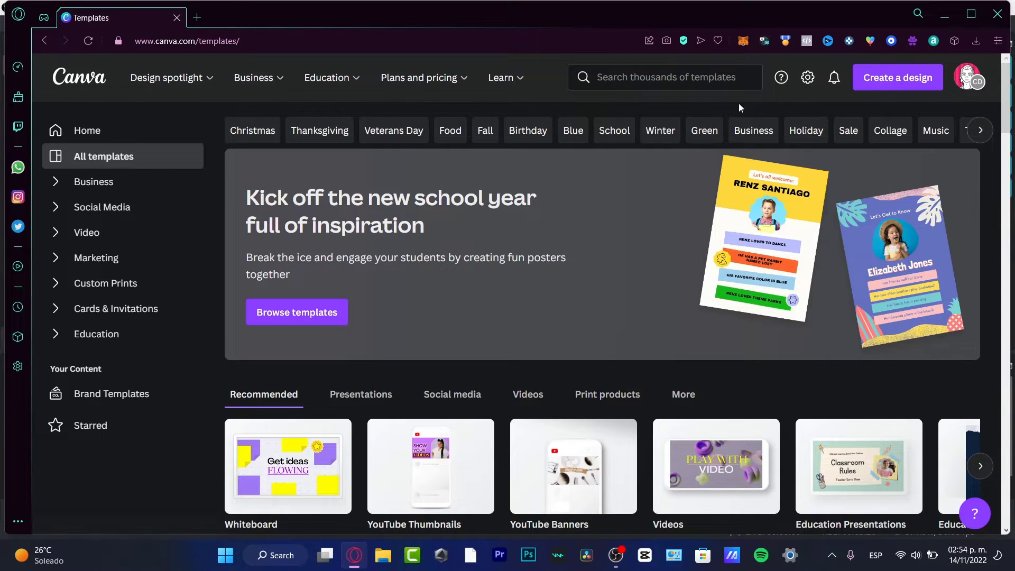
Search templates for 'greeting card' and scroll through the results
click(619, 79)
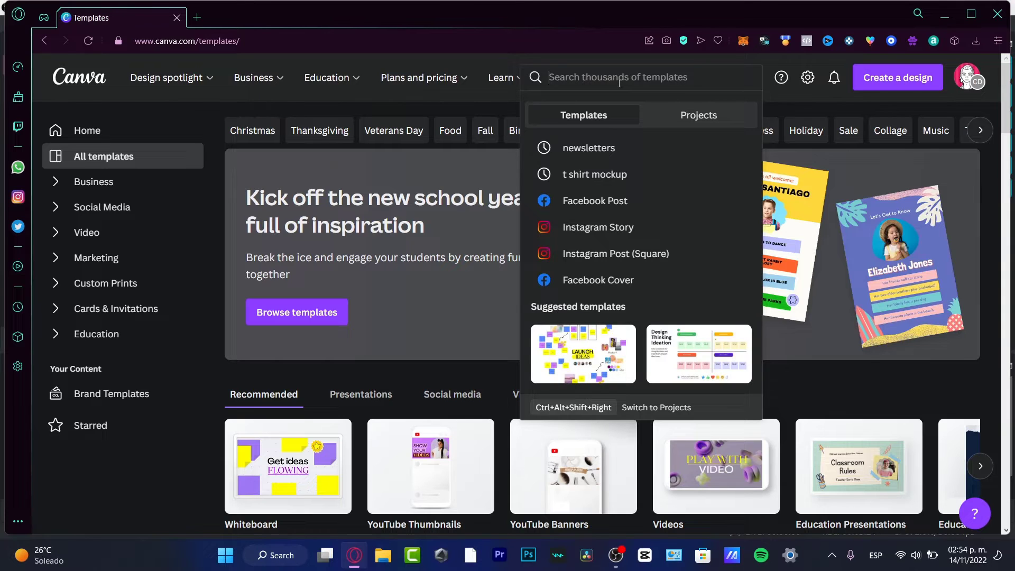
text(greet)
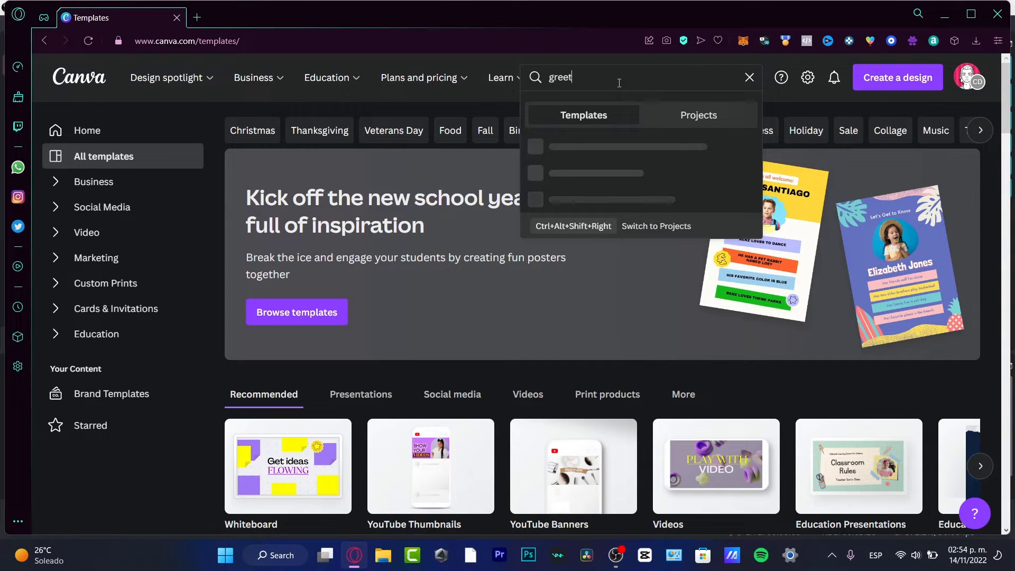
text(ing card)
key(Return)
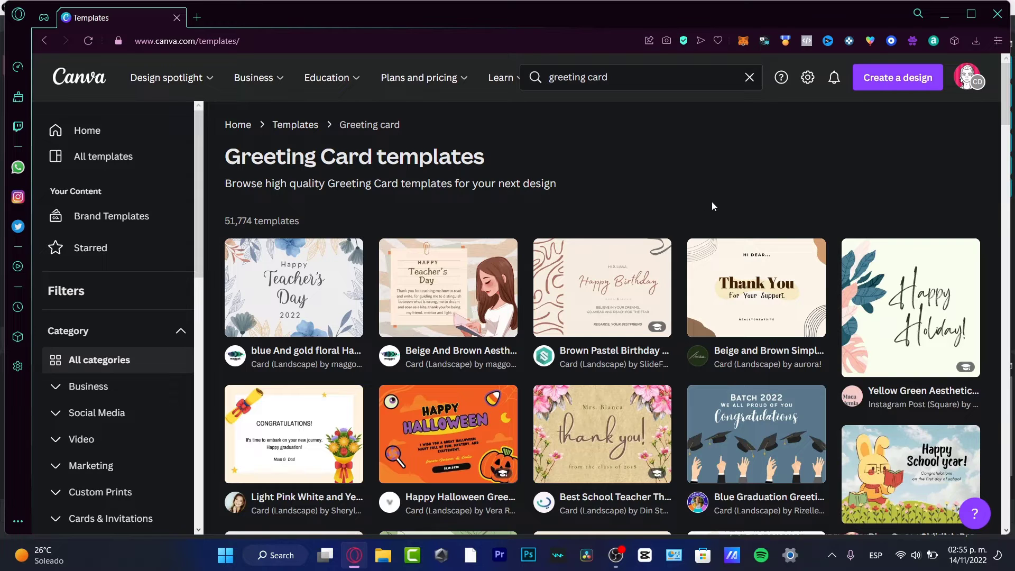
scroll(712, 206, down, 7)
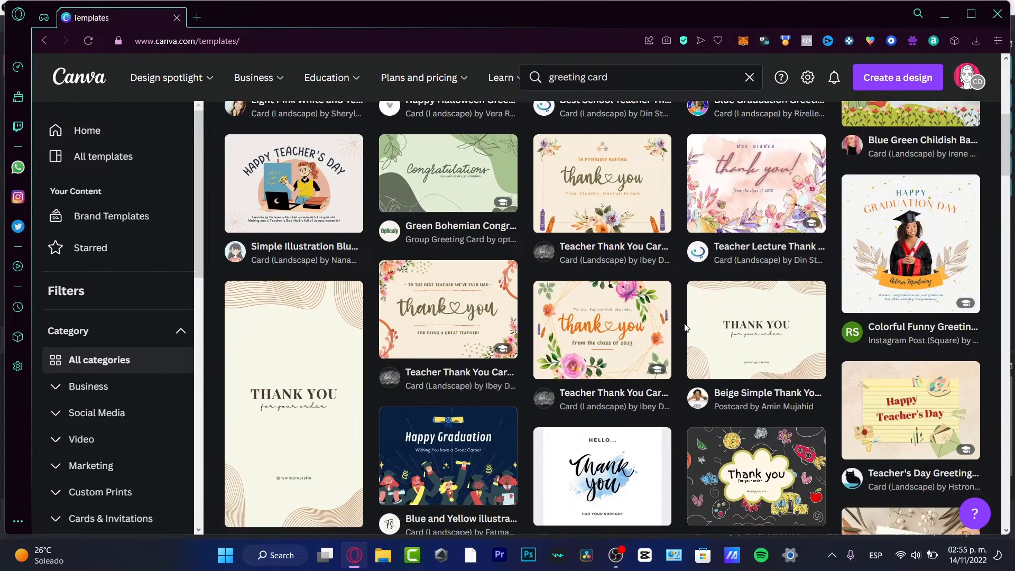
scroll(677, 343, down, 4)
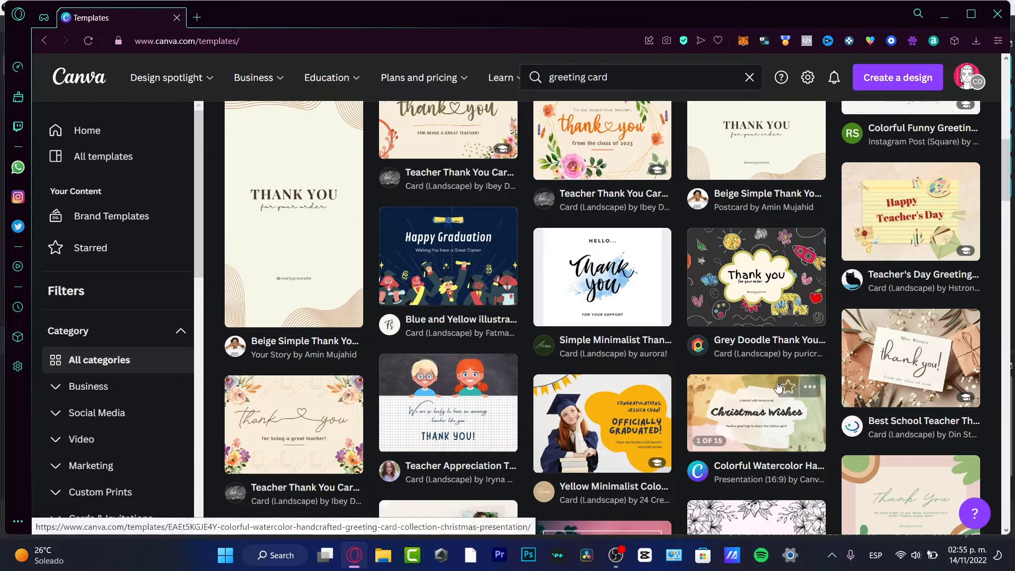
click(753, 299)
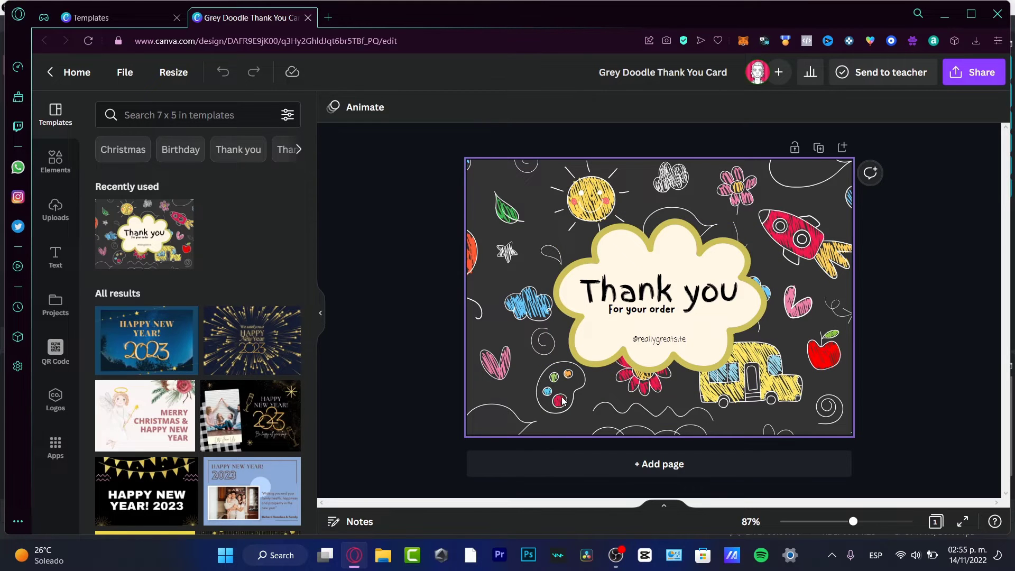
click(688, 339)
click(694, 339)
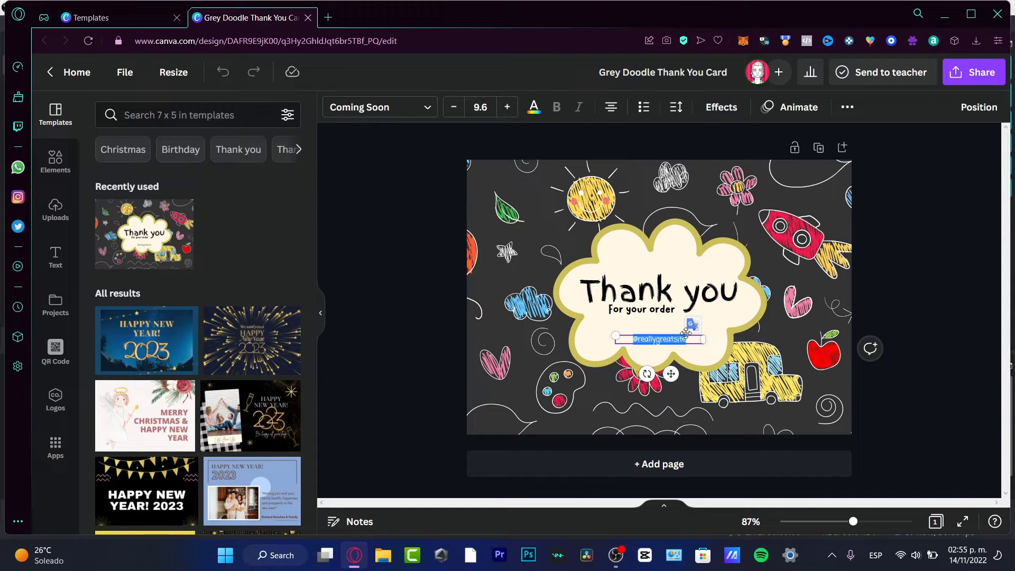
text(@sthwht)
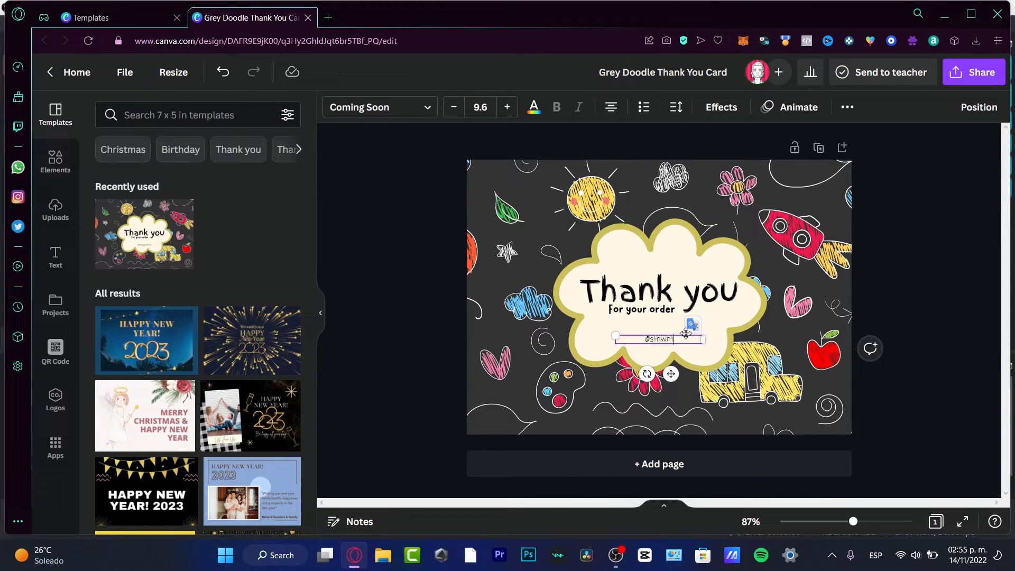
click(904, 256)
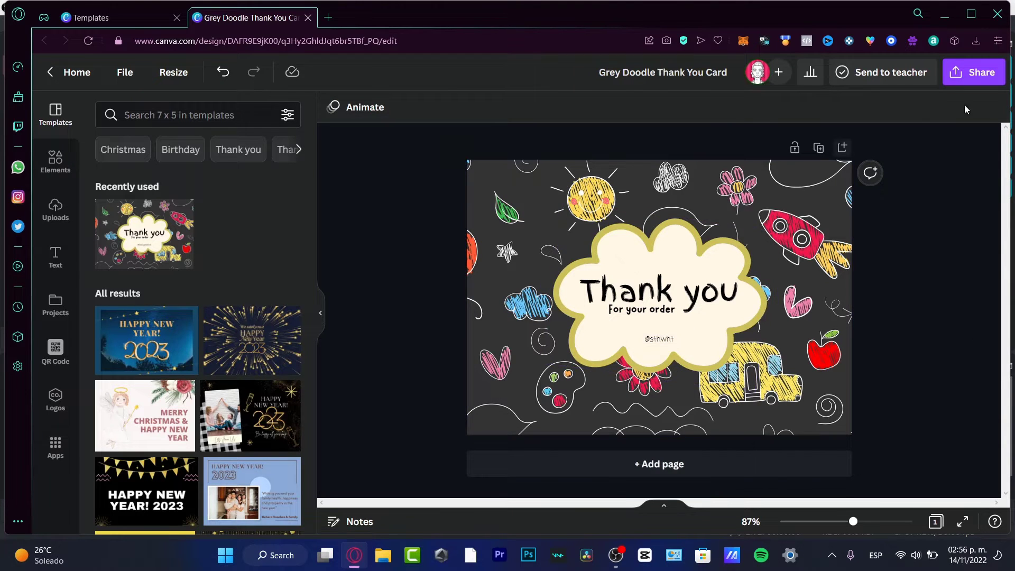
Open the card's download settings and adjust the size slider
click(973, 73)
click(907, 392)
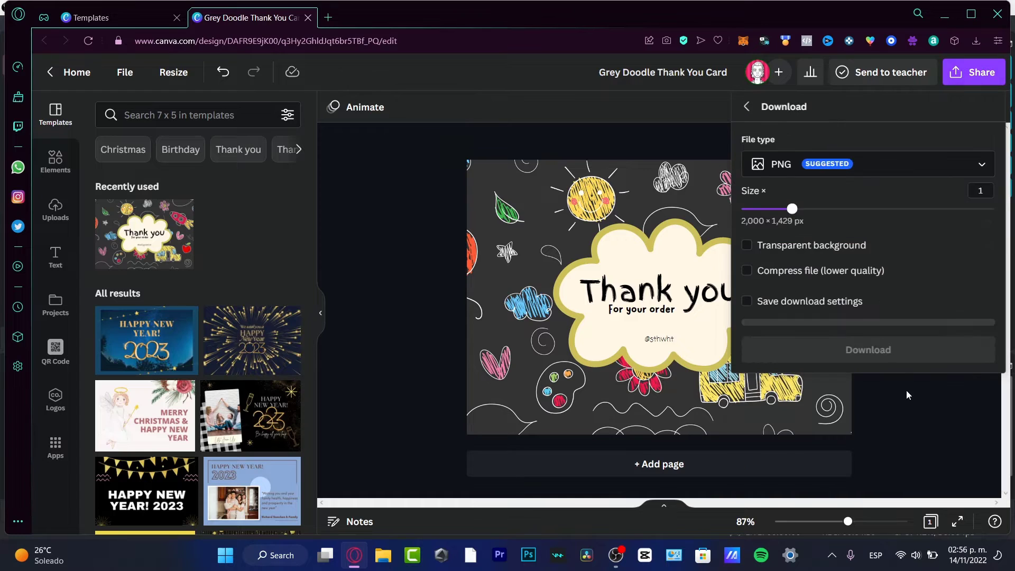
mouse_move(793, 211)
mouse_down()
mouse_move(943, 208)
mouse_move(793, 210)
mouse_up()
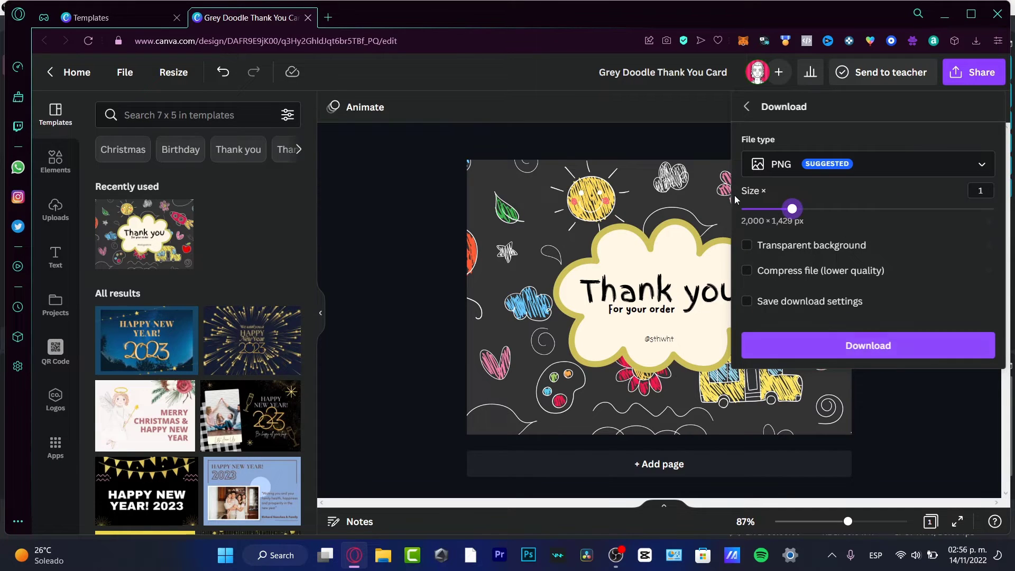
Close the download panel and try Homemade Apple and Cheque fonts on the 'Thank you' title
click(944, 476)
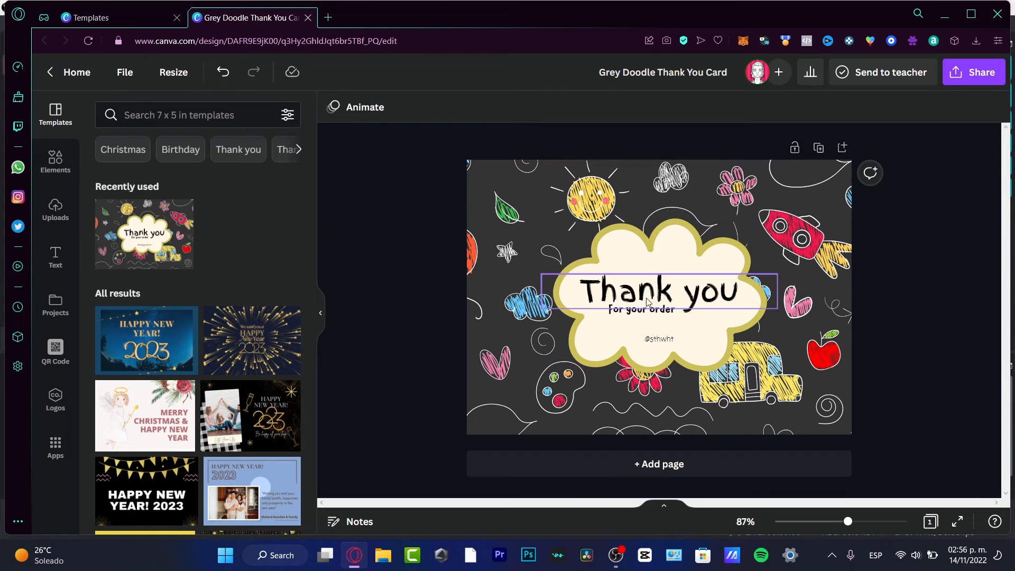
click(700, 295)
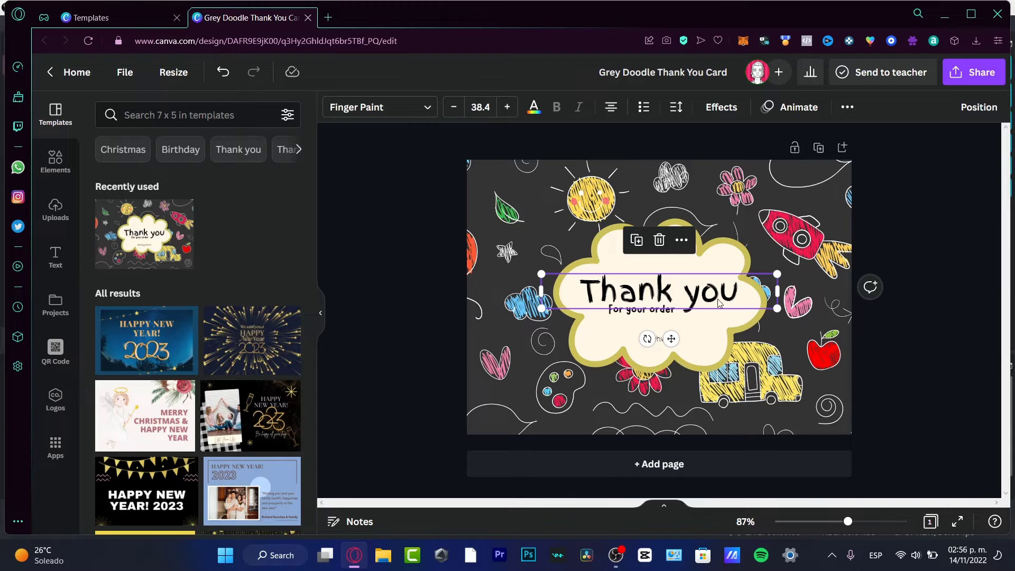
click(428, 108)
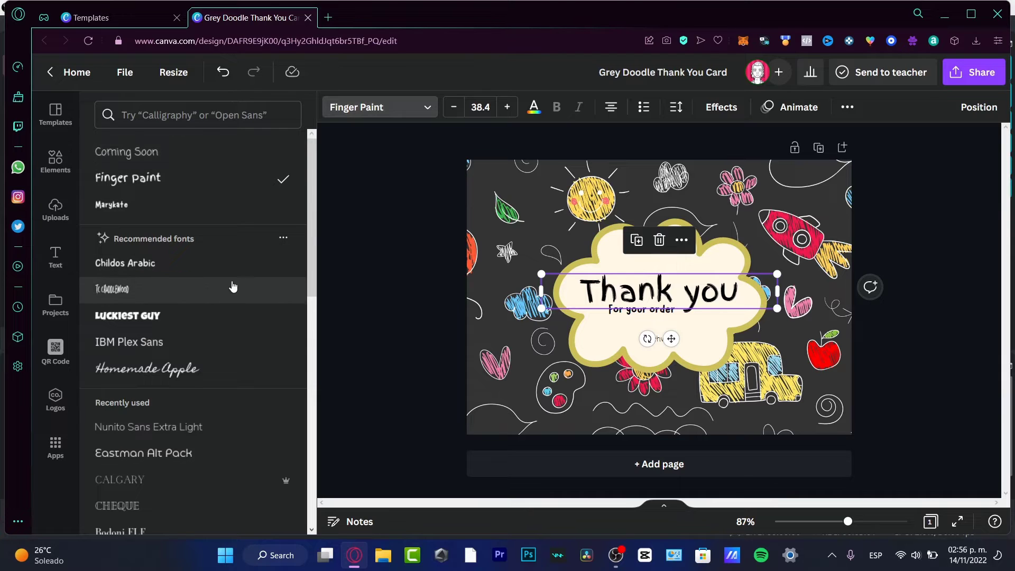
click(216, 369)
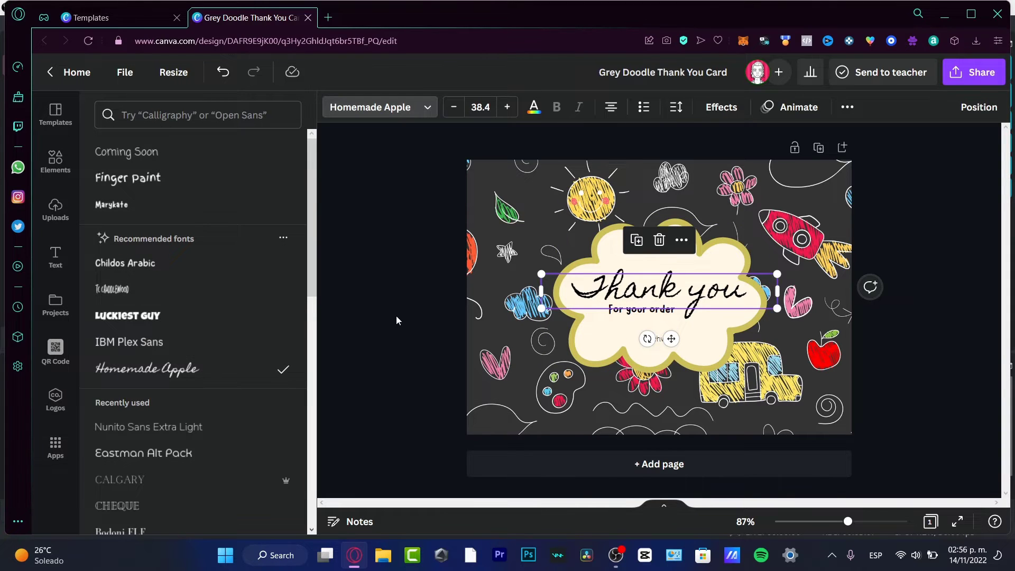
scroll(263, 325, down, 4)
click(164, 310)
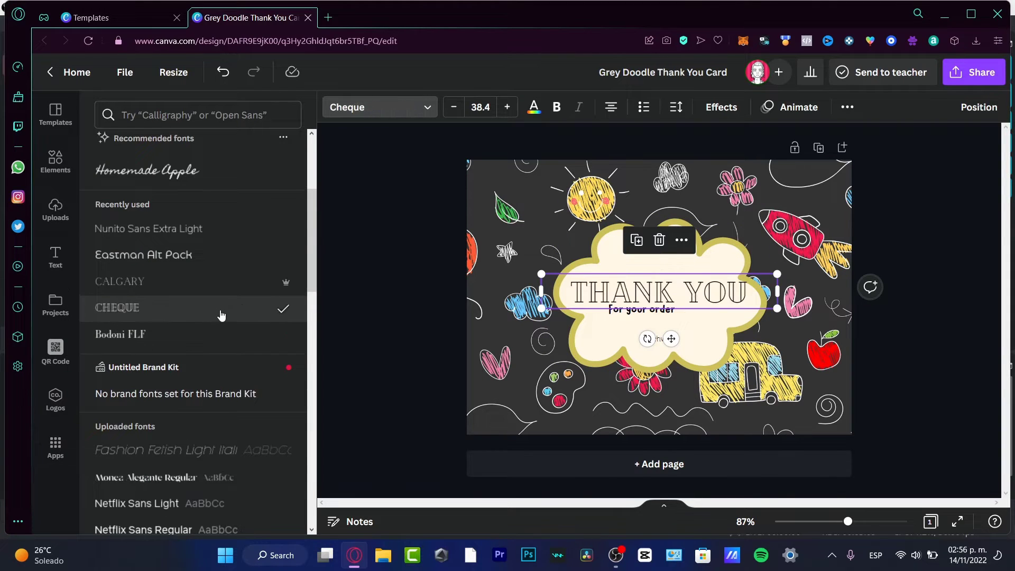
Scroll further through the fonts, settle on Nickainley, and deselect the title
scroll(196, 308, down, 3)
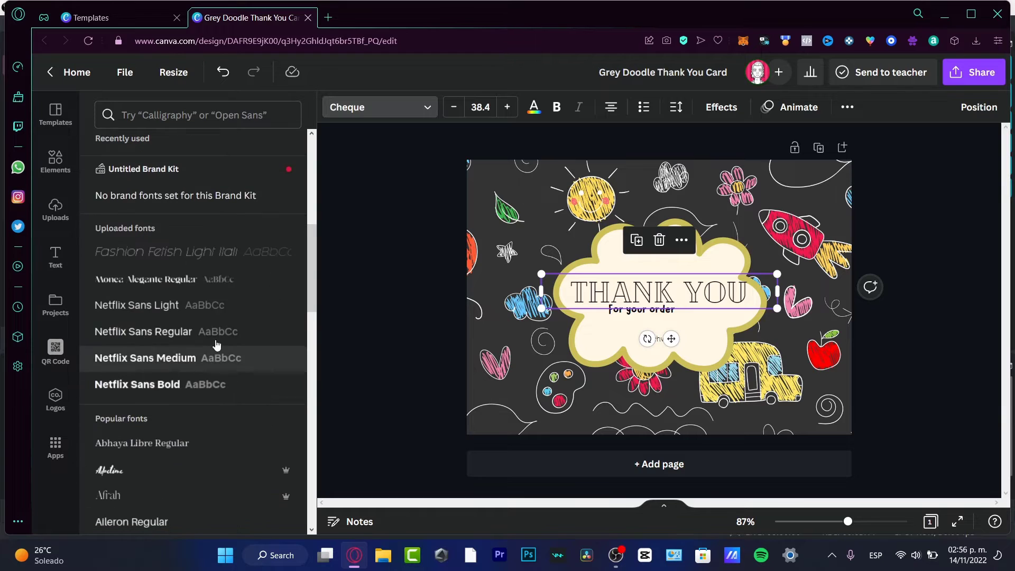
scroll(196, 343, down, 3)
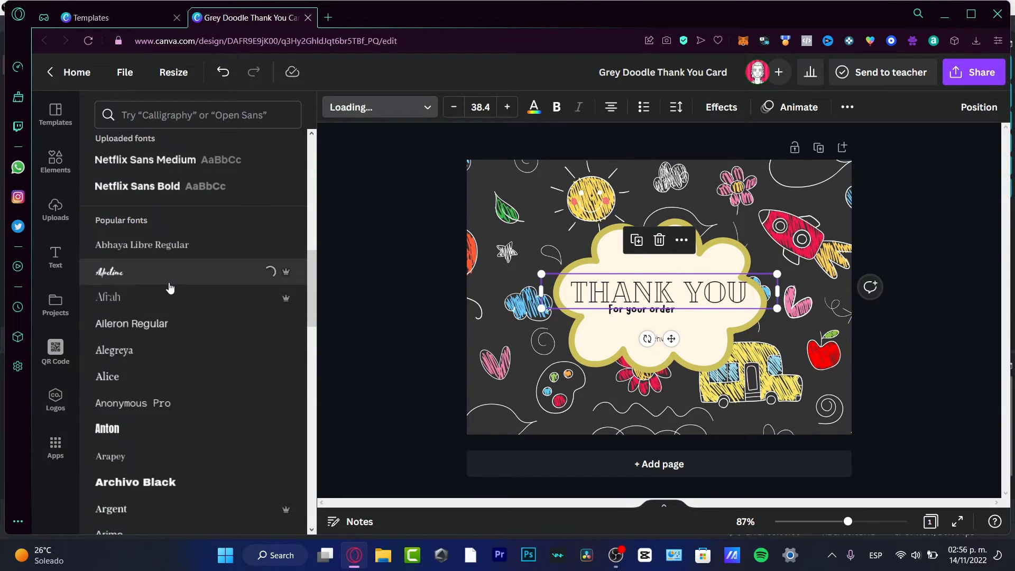
scroll(228, 379, down, 3)
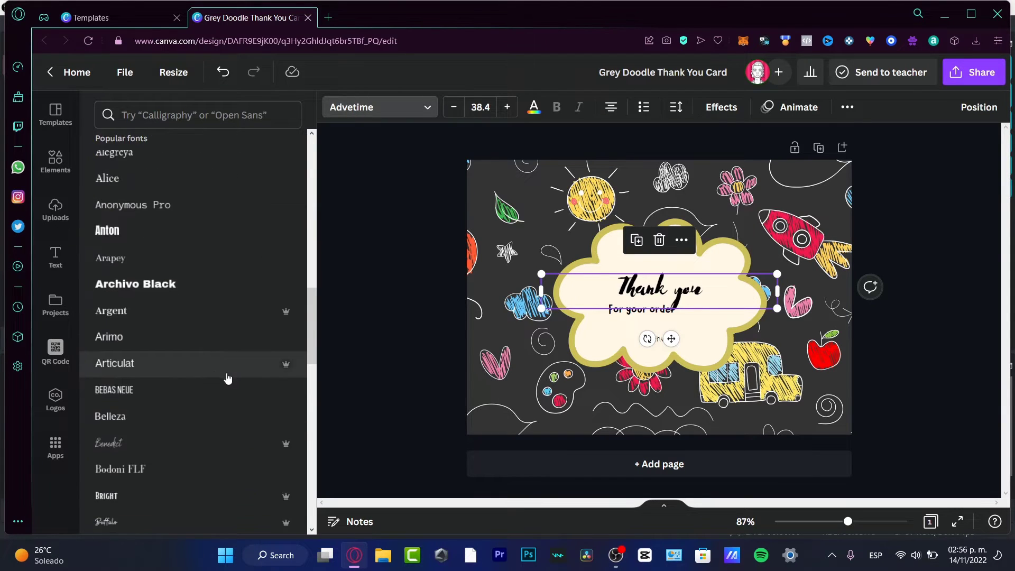
scroll(228, 379, down, 6)
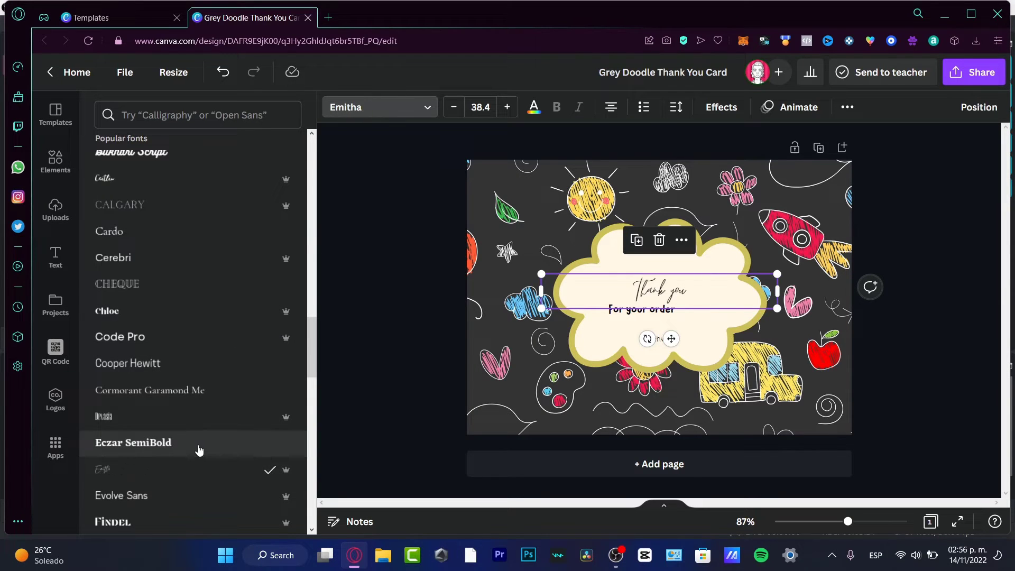
scroll(204, 392, down, 7)
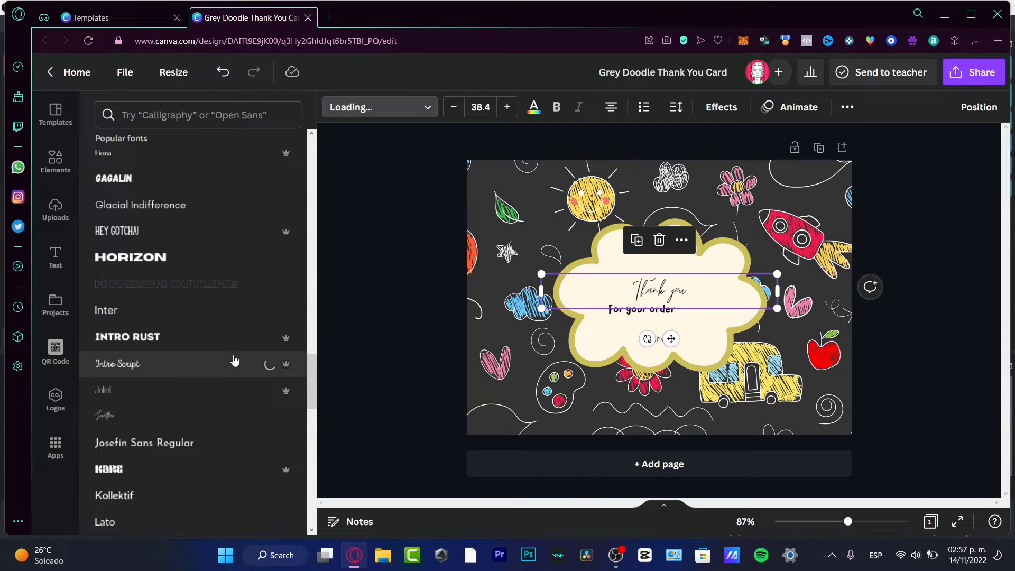
scroll(216, 398, down, 7)
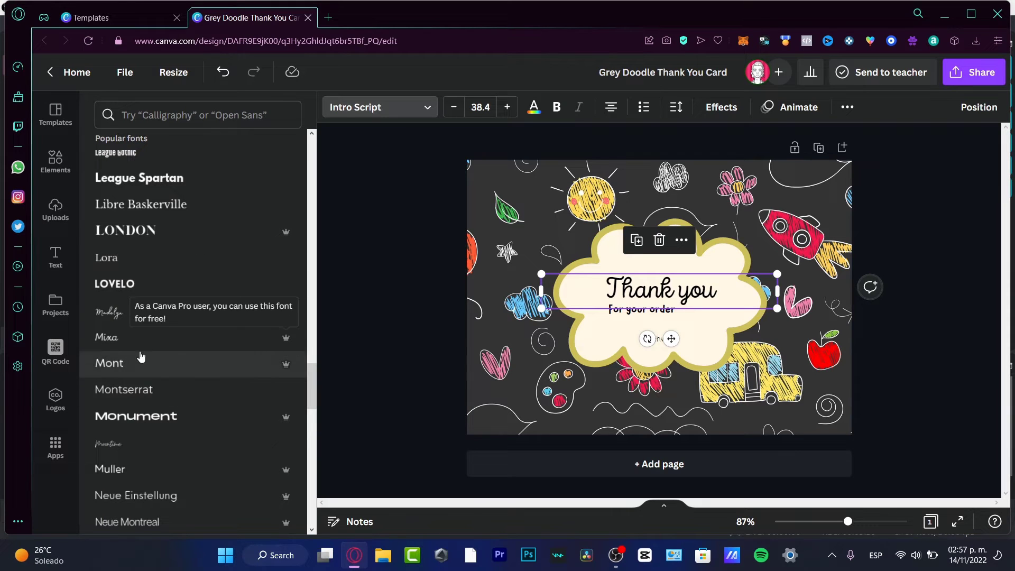
scroll(193, 397, down, 7)
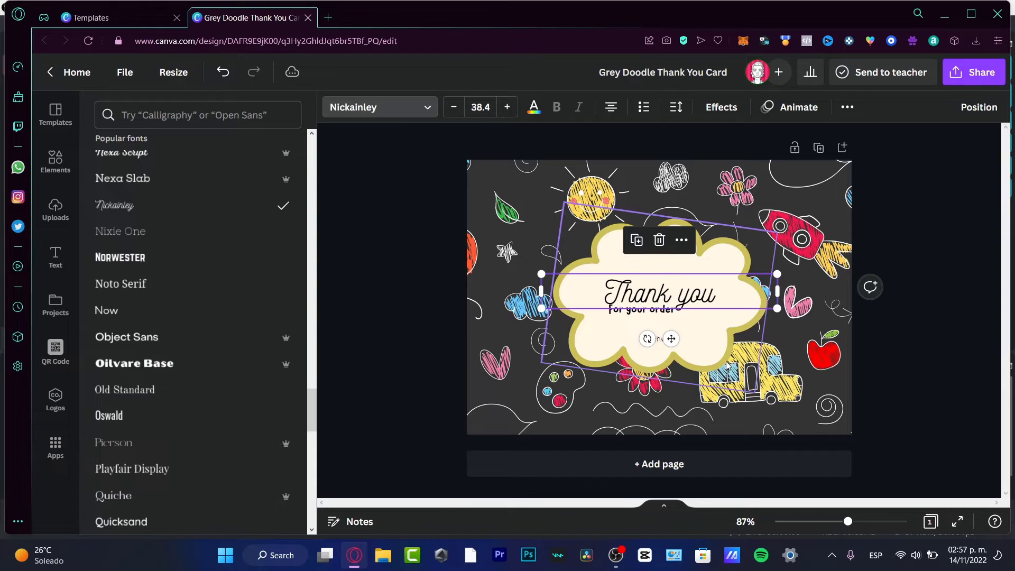
key(Escape)
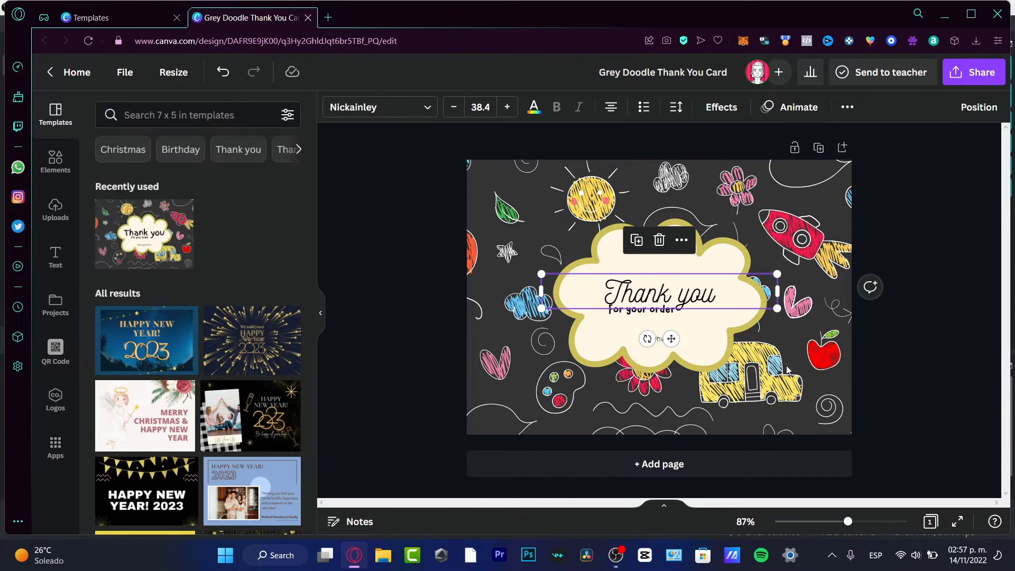
click(770, 416)
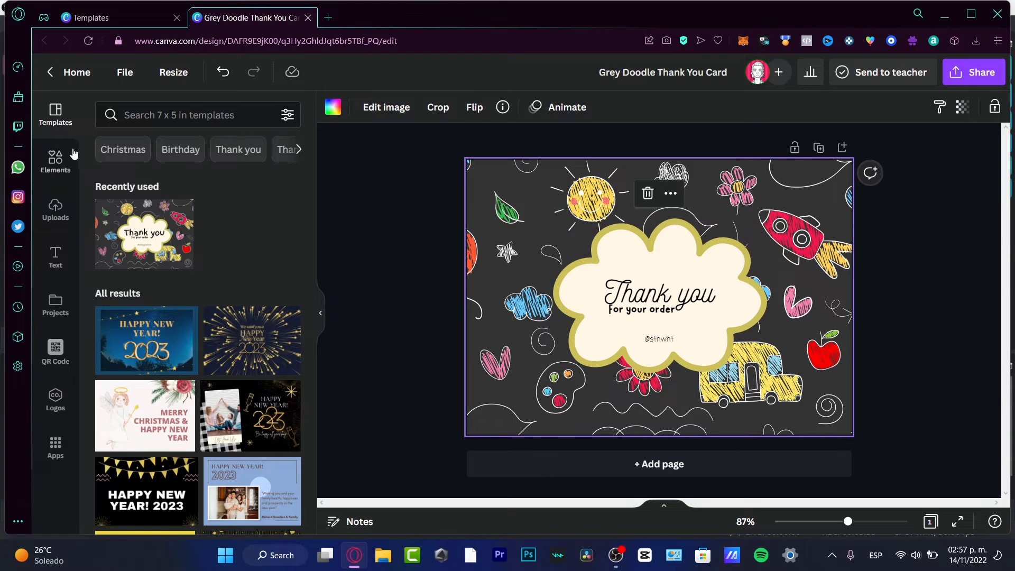
Open Elements, browse all recently used items, then return to the overview
click(42, 167)
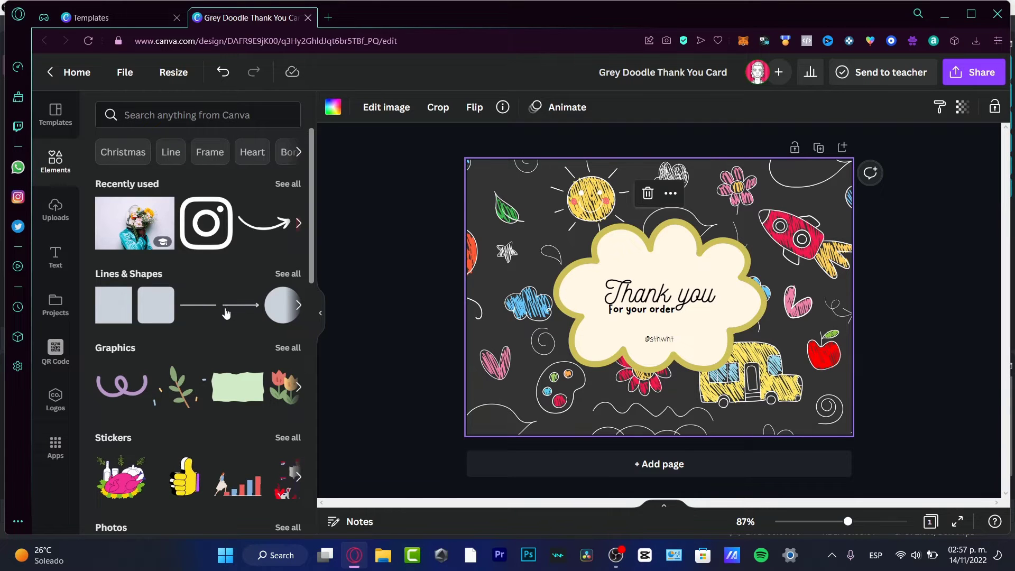
click(289, 183)
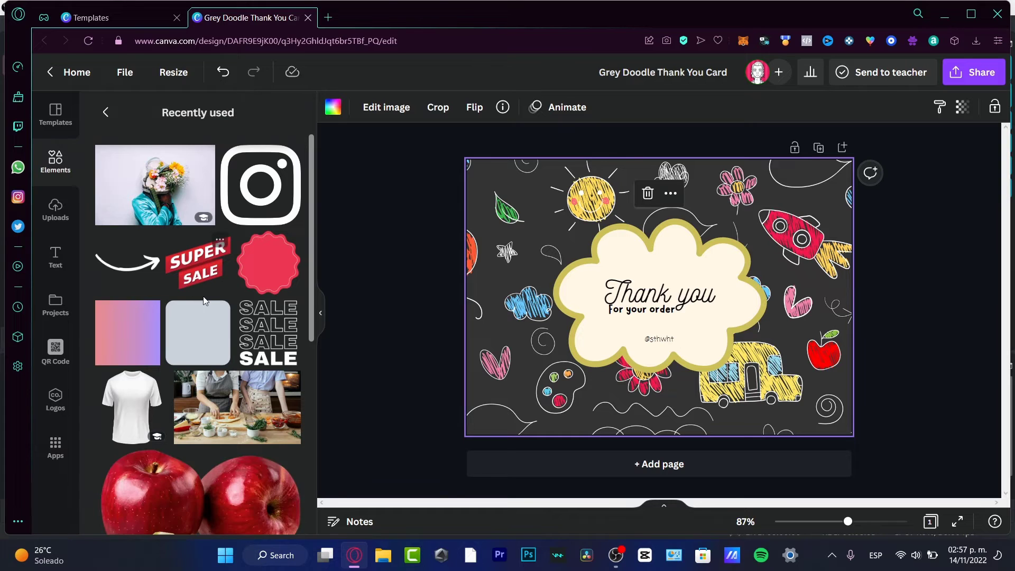
scroll(205, 301, down, 10)
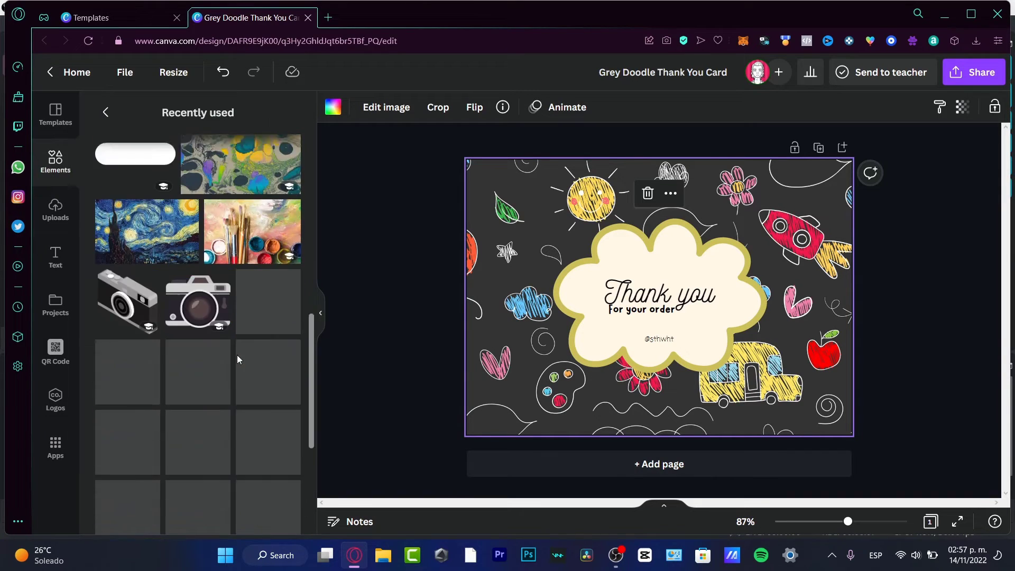
scroll(237, 354, down, 3)
scroll(237, 355, up, 6)
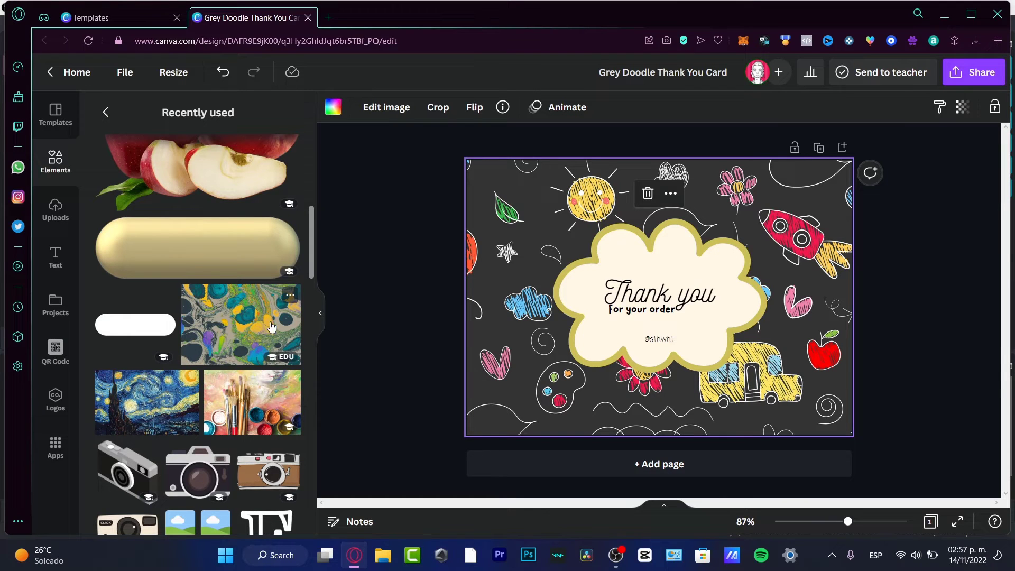
click(108, 113)
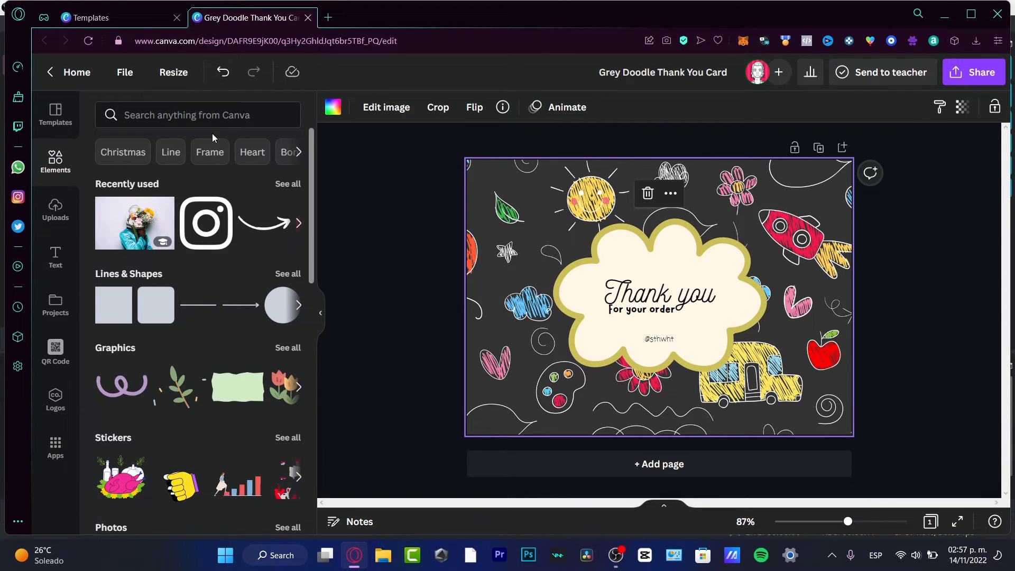
Search elements for 'instagram' and place a small black Instagram icon bottom-left
click(225, 123)
text(inst)
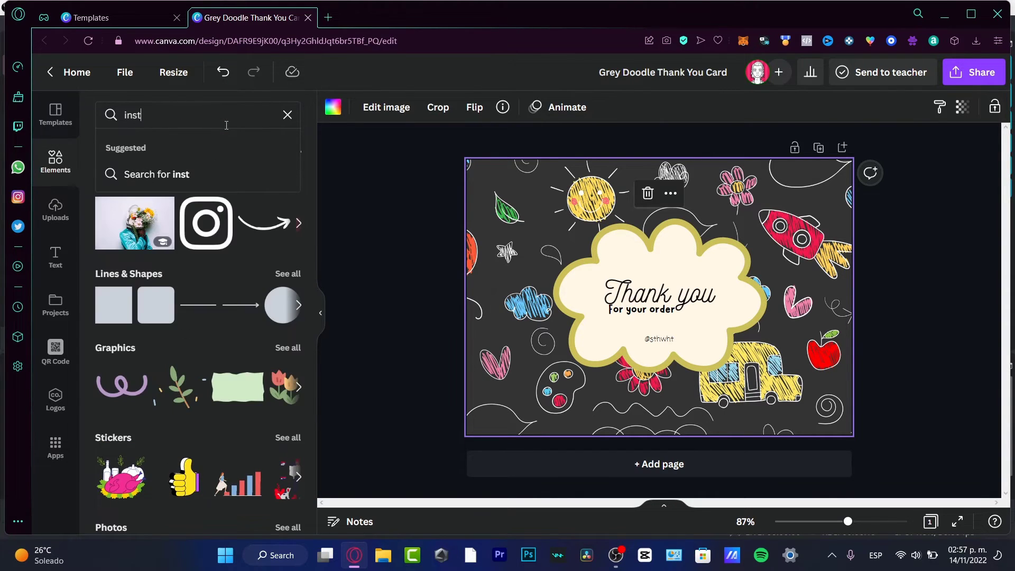
text(agram)
key(Return)
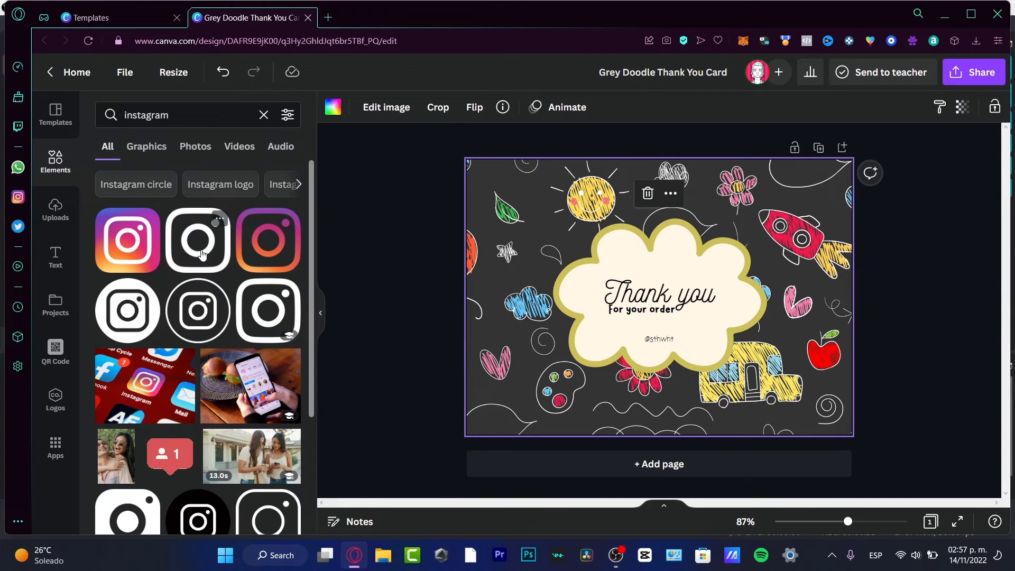
click(280, 314)
click(682, 261)
drag(683, 261, 571, 355)
drag(603, 447, 564, 408)
drag(537, 376, 534, 394)
Replace it with the gradient Instagram icon, shrunk into the upper-left corner
key(Delete)
click(128, 241)
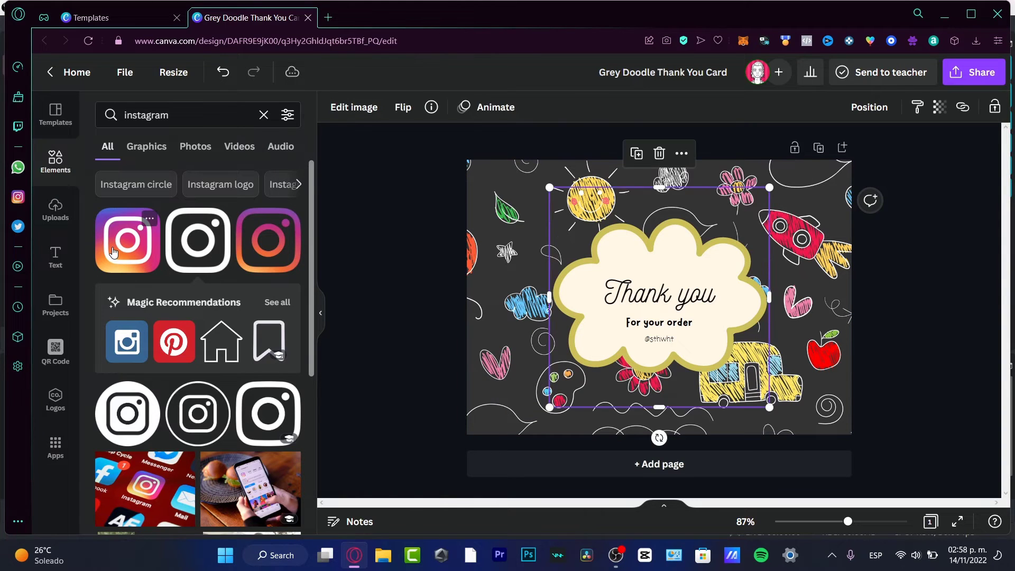
drag(770, 407, 511, 212)
Move the handle text up beside the Instagram icon
click(493, 271)
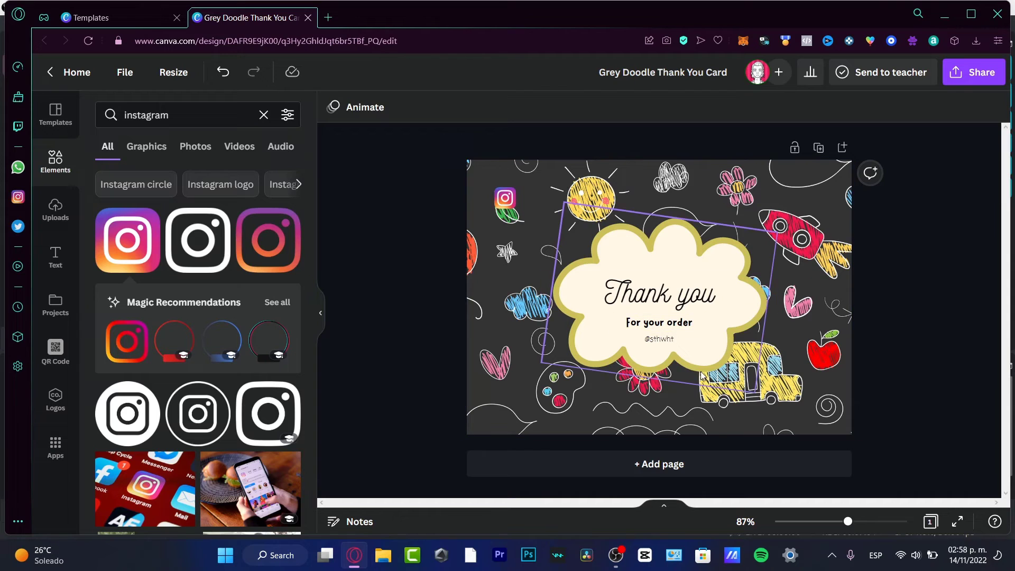
click(653, 341)
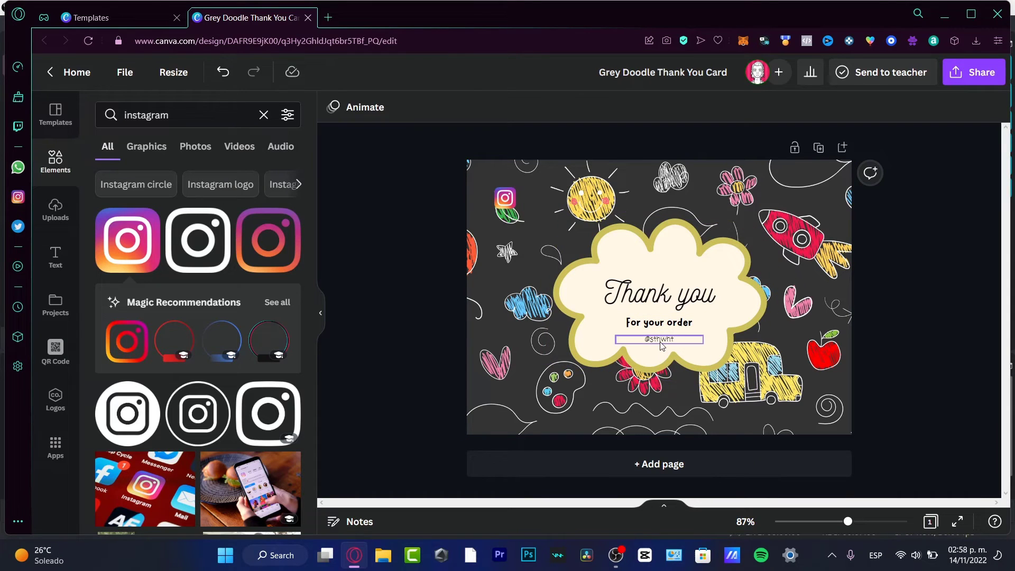
click(687, 341)
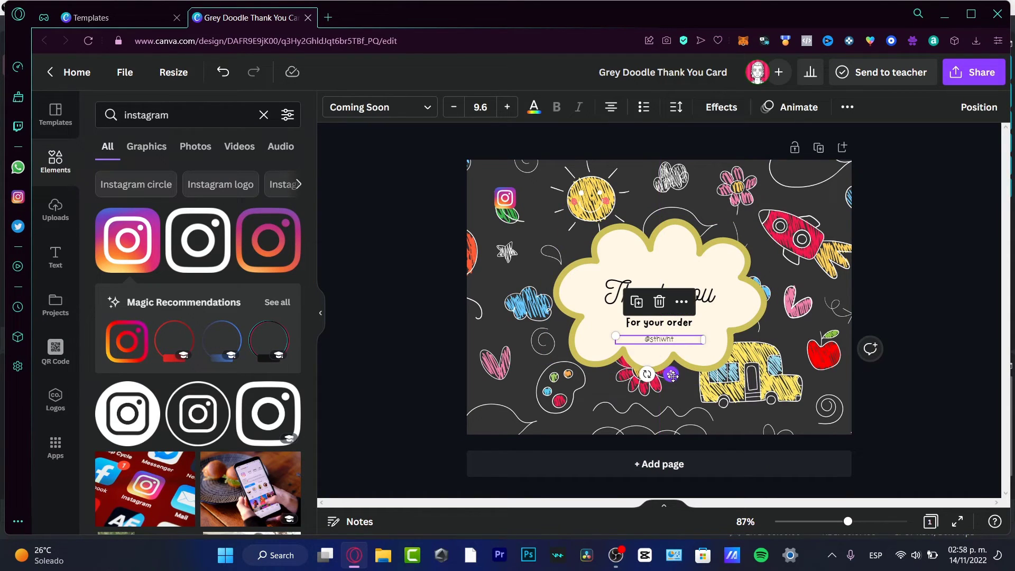
drag(671, 374, 575, 233)
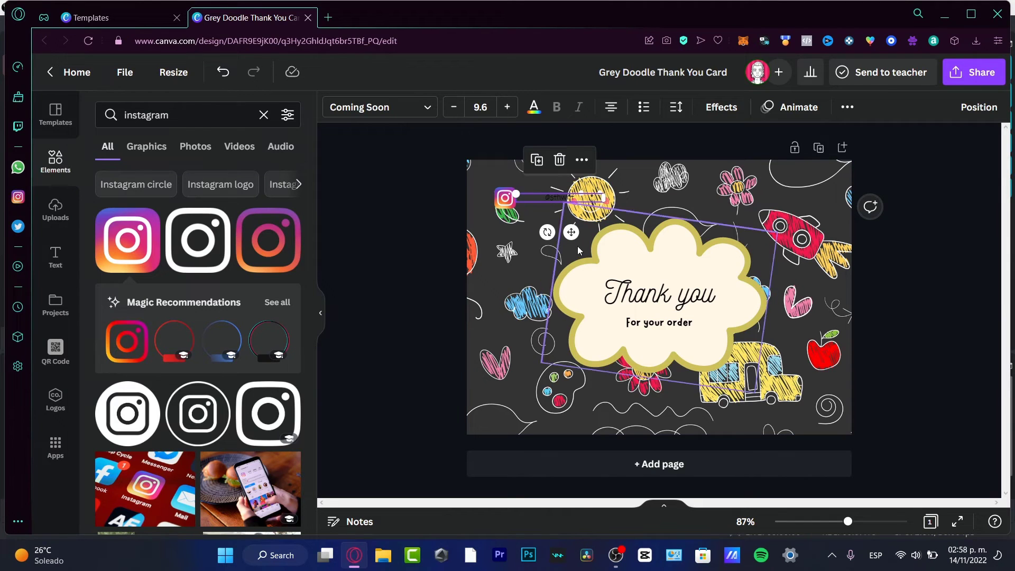
Give the handle a yellow Background effect, size 14.6, and nudge it left
click(723, 110)
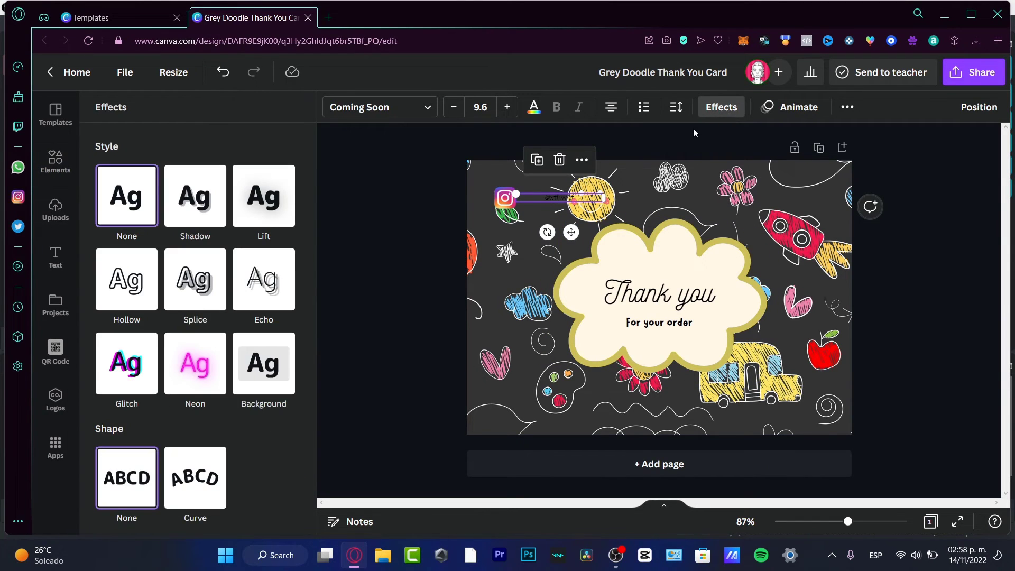
click(270, 370)
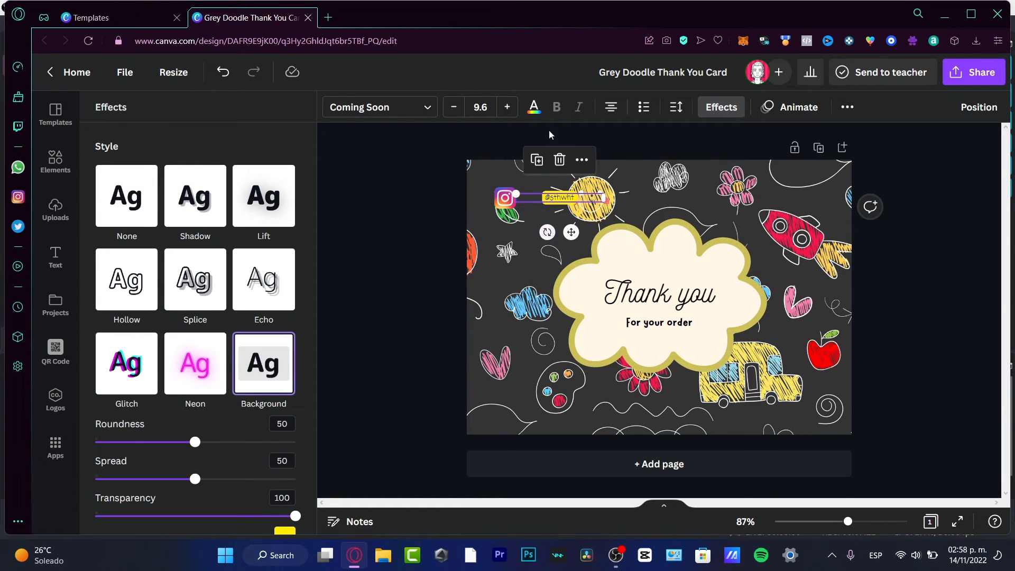
click(507, 108)
click(508, 107)
click(507, 107)
click(507, 107)
click(508, 108)
click(507, 107)
click(507, 108)
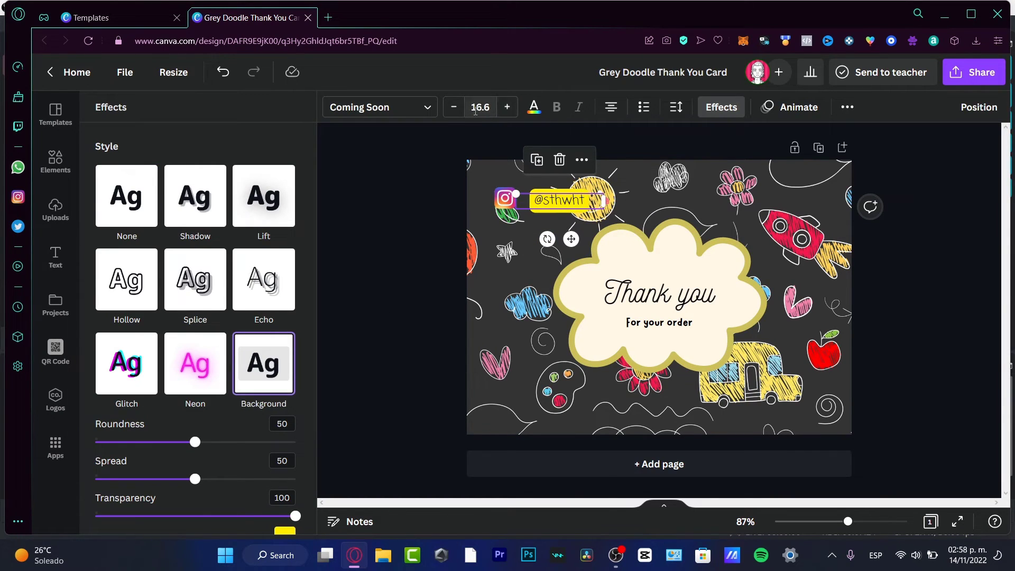
click(454, 107)
click(454, 108)
click(429, 253)
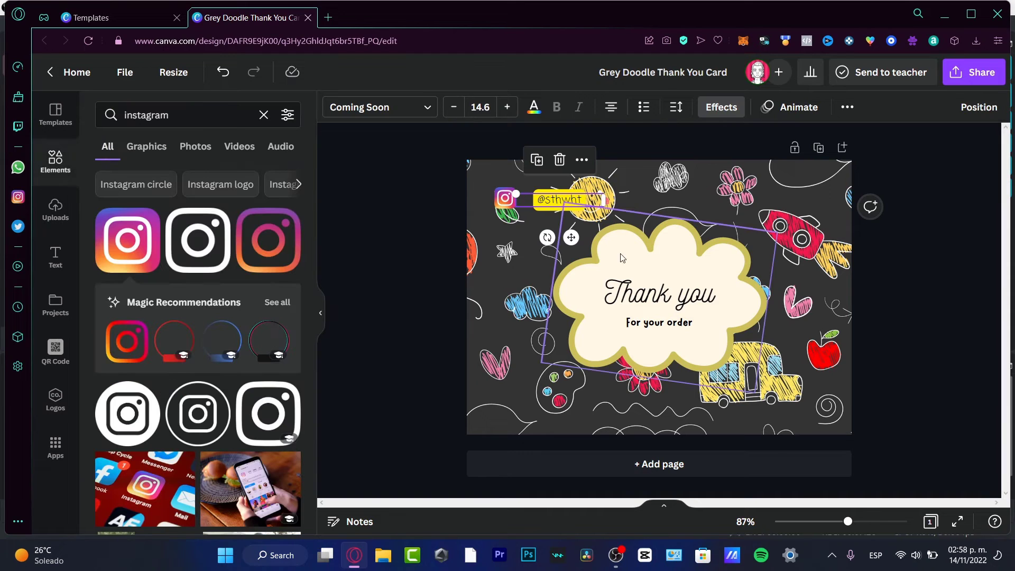
key(Escape)
drag(571, 208, 556, 205)
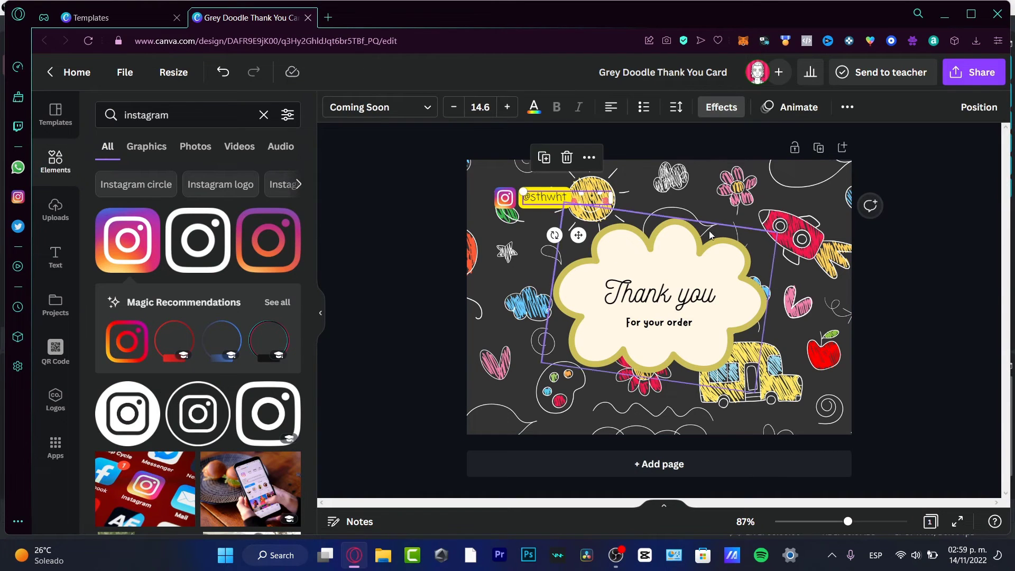
click(889, 266)
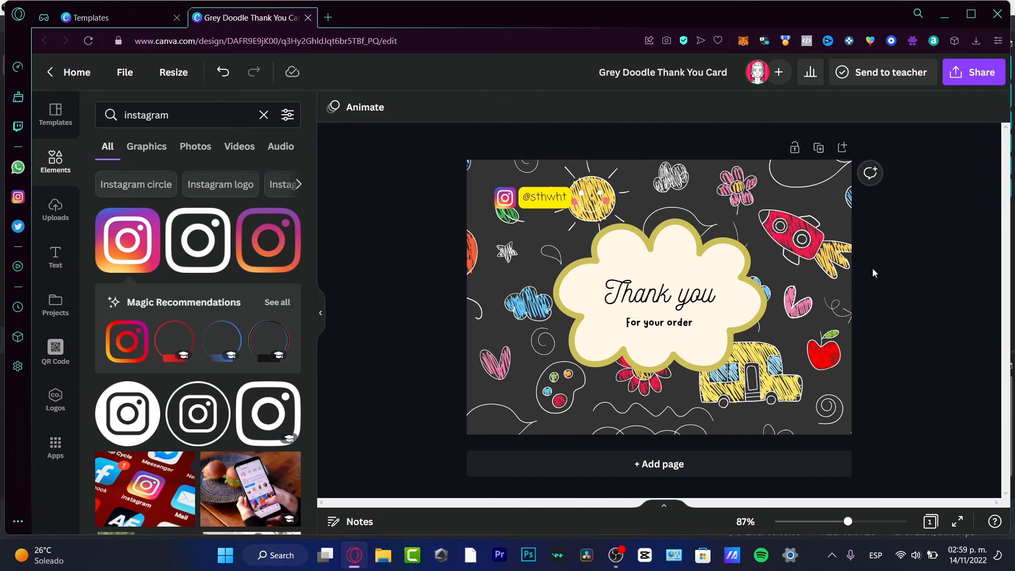
click(970, 77)
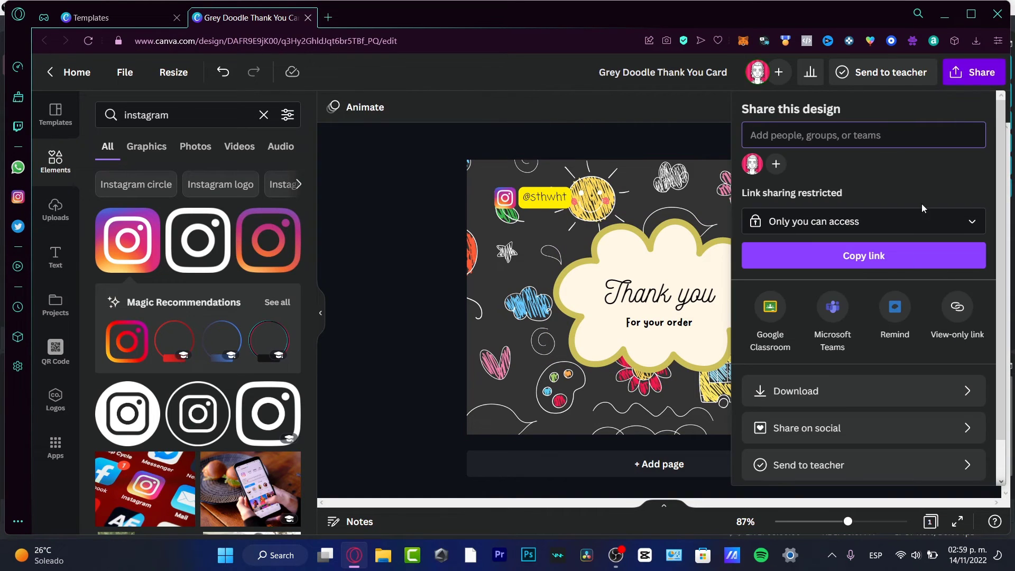
click(826, 390)
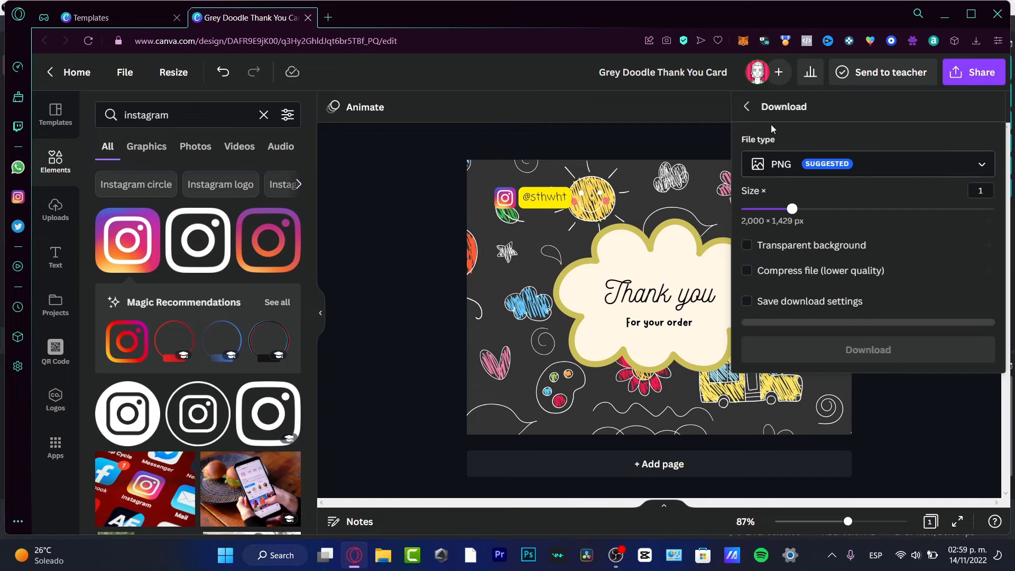
click(782, 164)
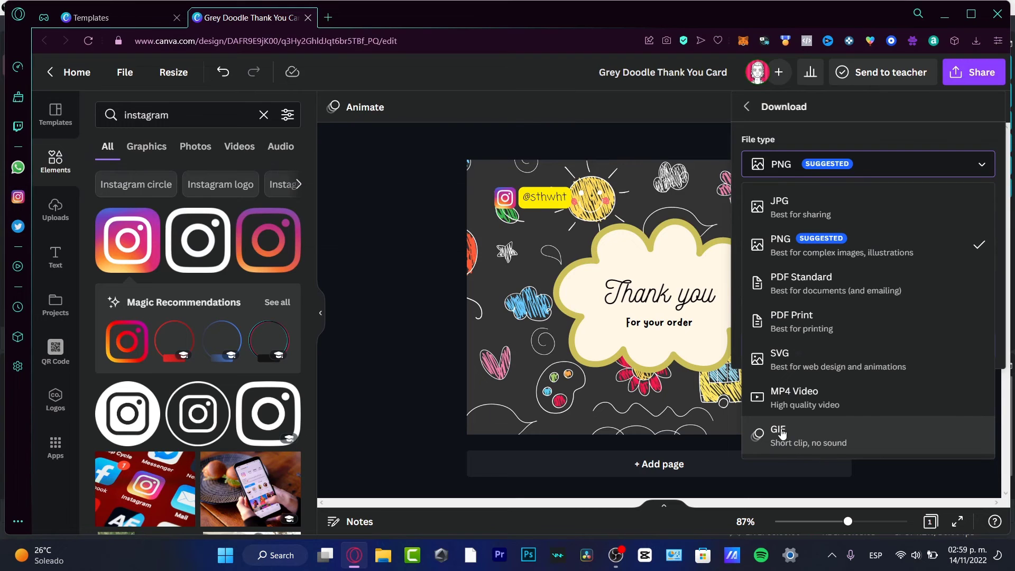
click(404, 227)
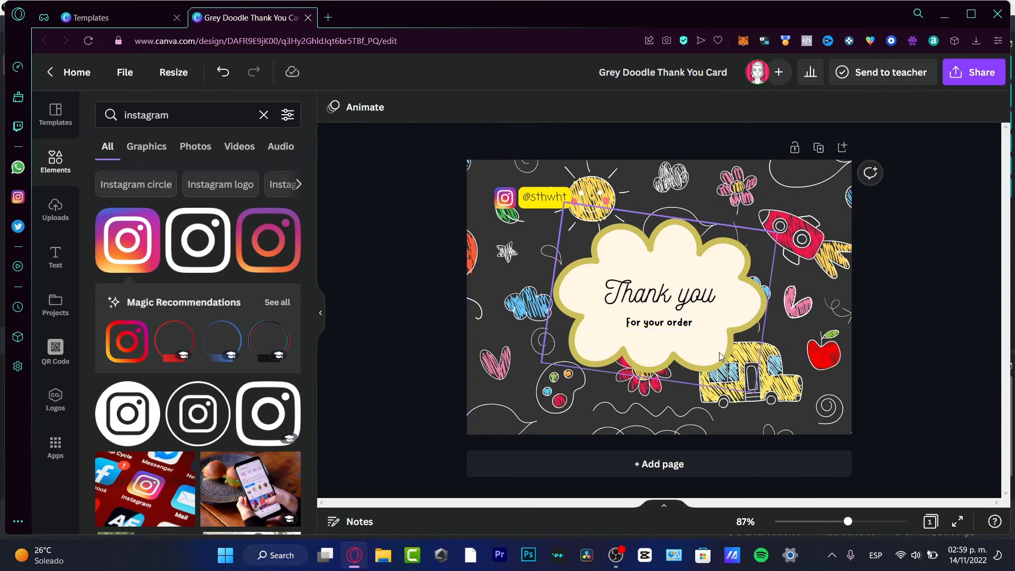
Apply the Scrapbook animation to the cloud shape
click(679, 254)
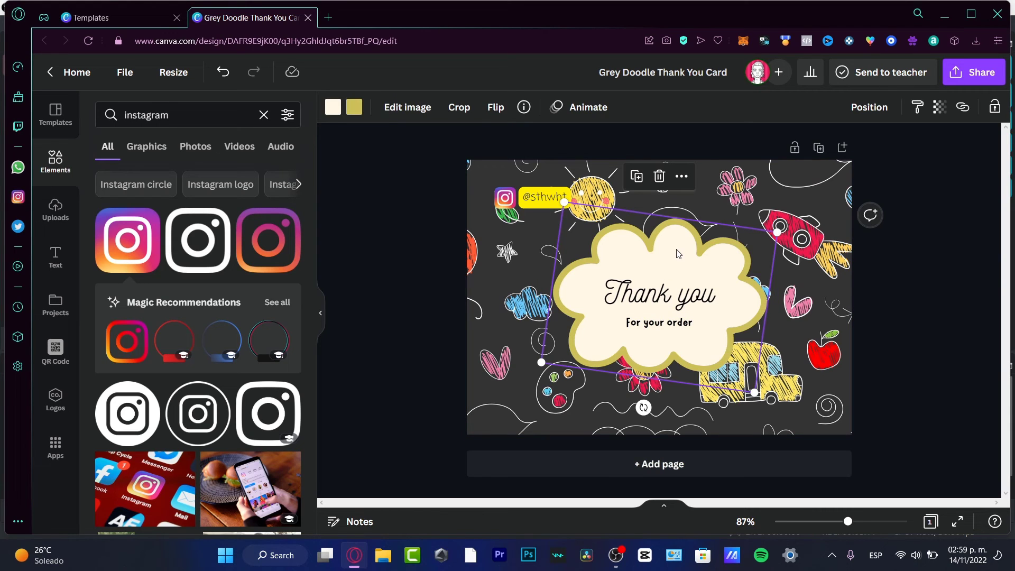
click(589, 108)
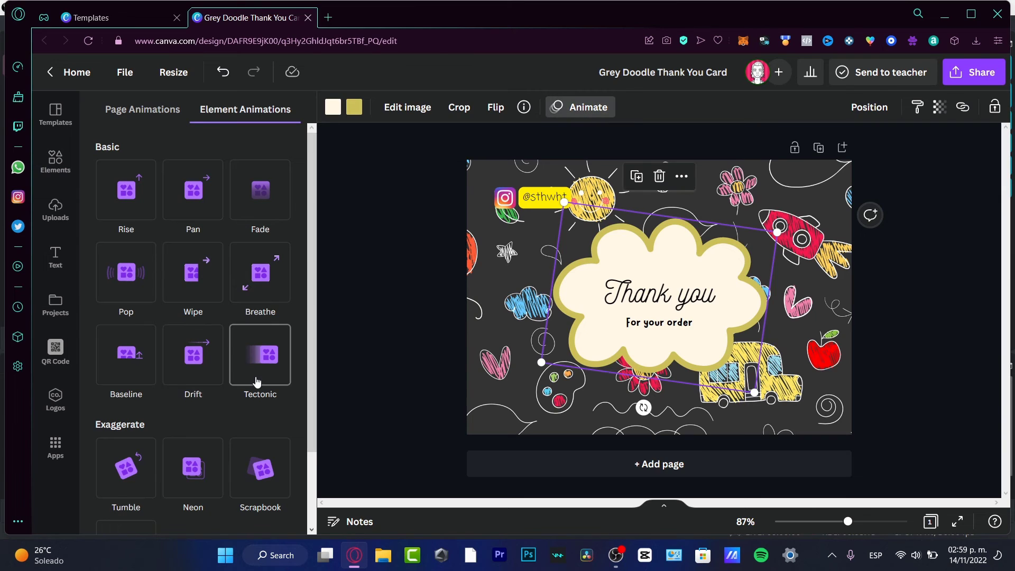
scroll(256, 382, down, 1)
scroll(255, 382, down, 2)
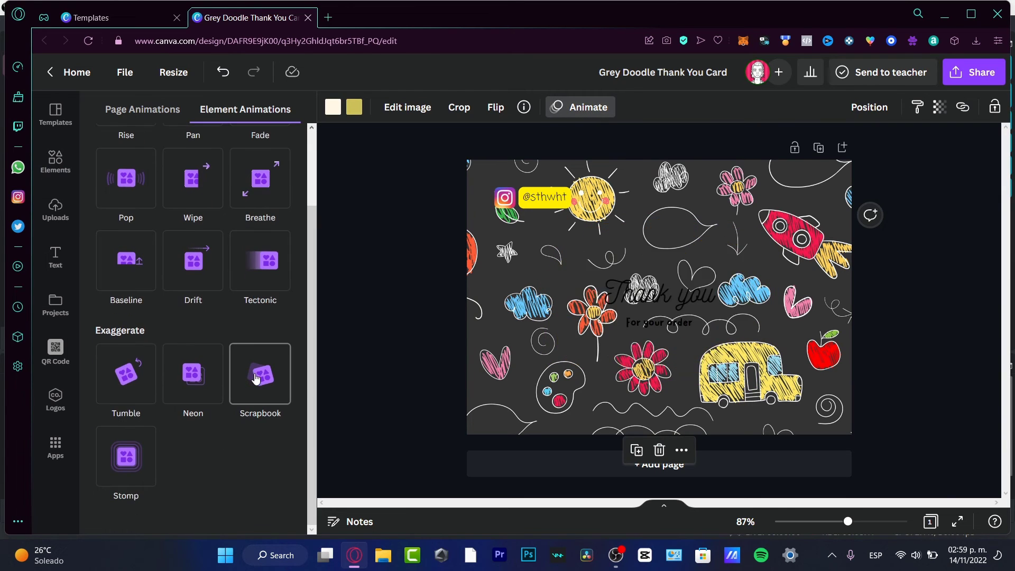
click(251, 383)
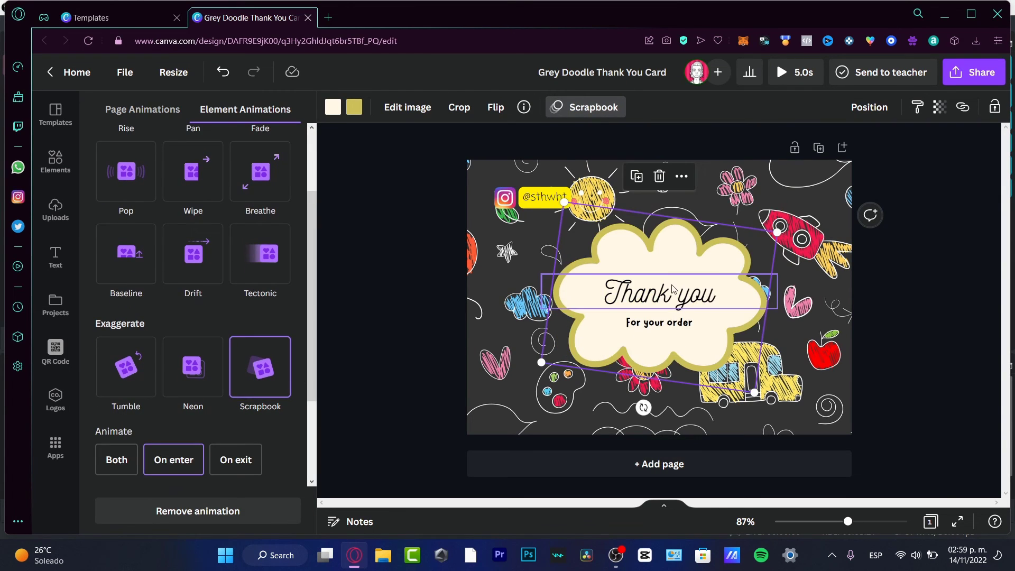
Give the 'Thank you' title a Typewriter animation with increased speed
click(659, 294)
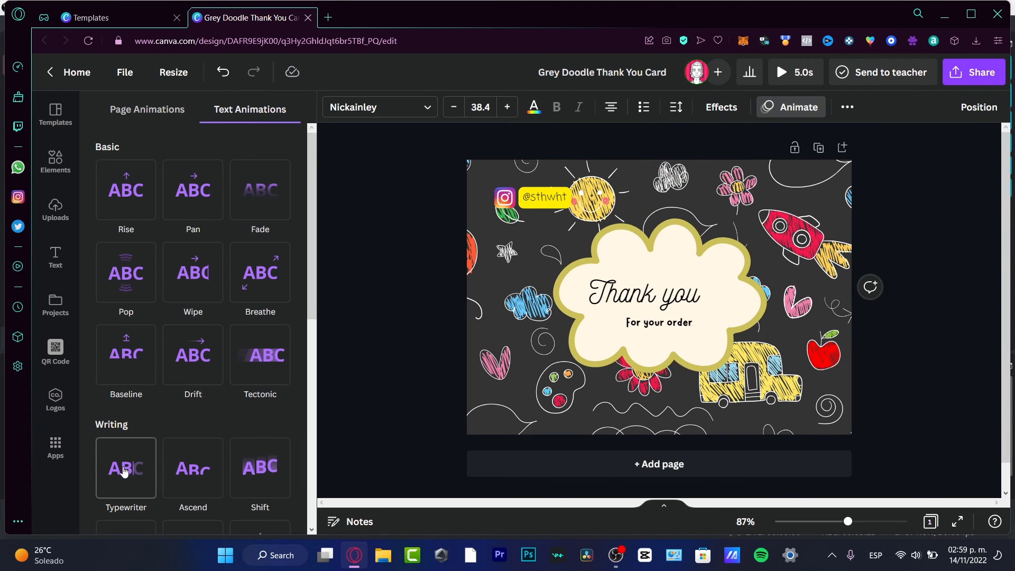
click(125, 471)
drag(186, 403, 224, 403)
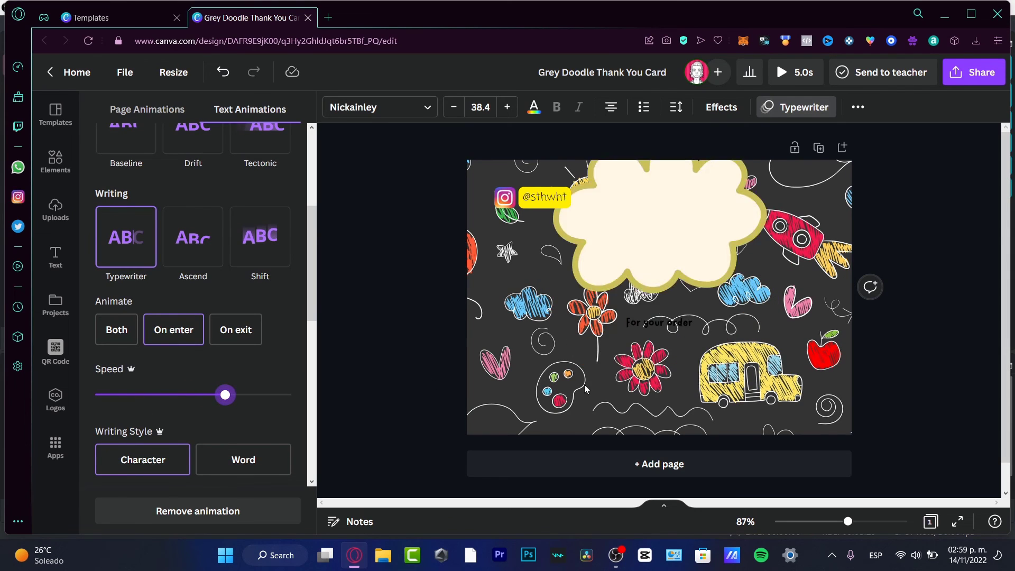
Try Block on 'For your order', then apply the Burst animation
click(684, 325)
click(189, 357)
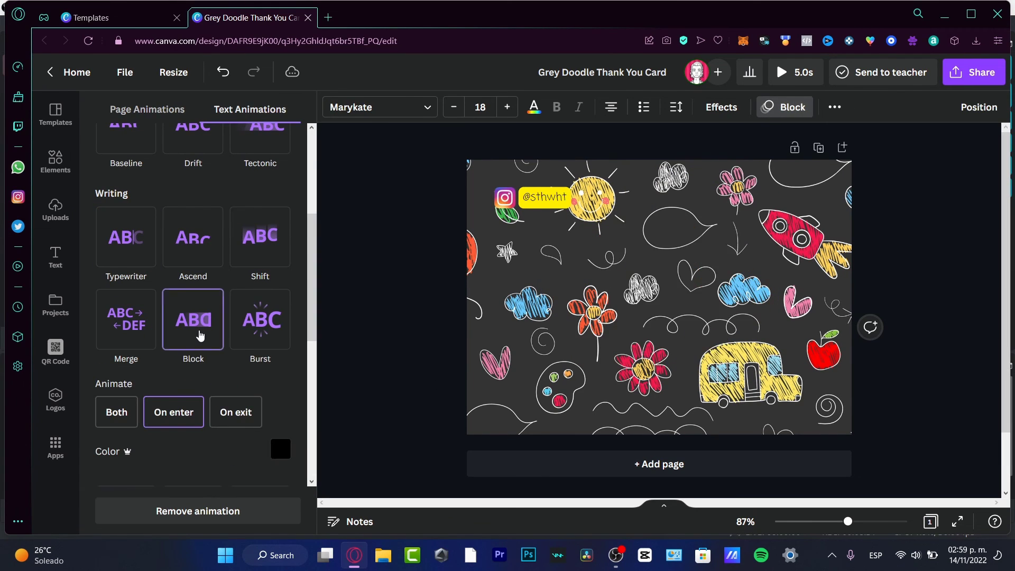
click(277, 330)
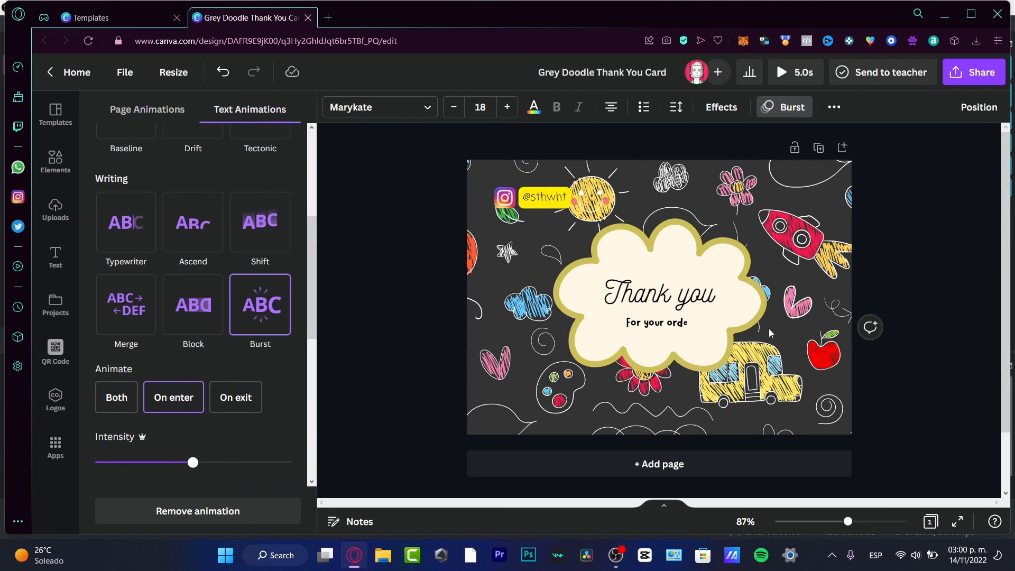
Download the animated card with file type set to GIF
click(974, 72)
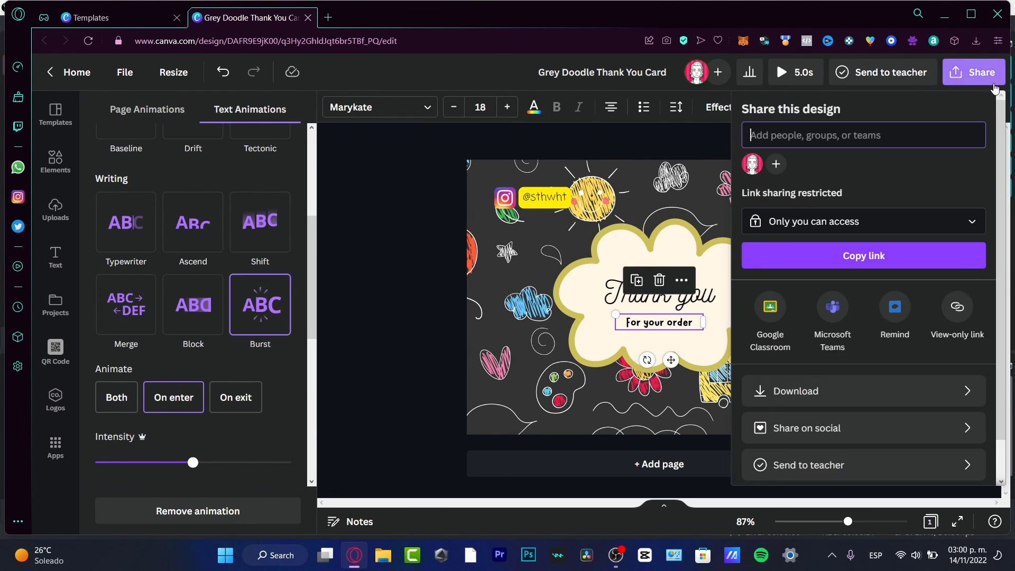
click(878, 392)
click(846, 165)
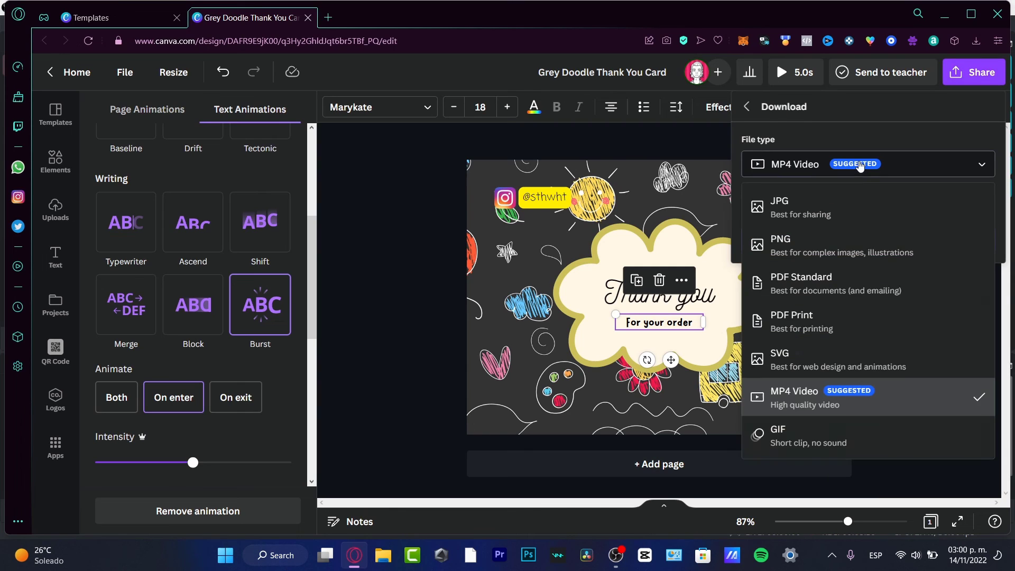
click(881, 445)
click(841, 248)
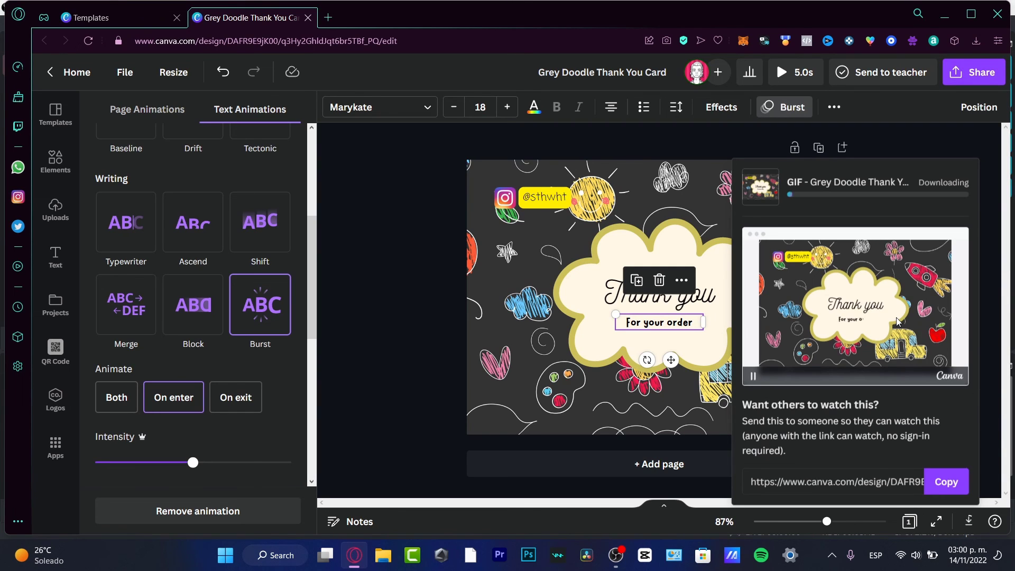